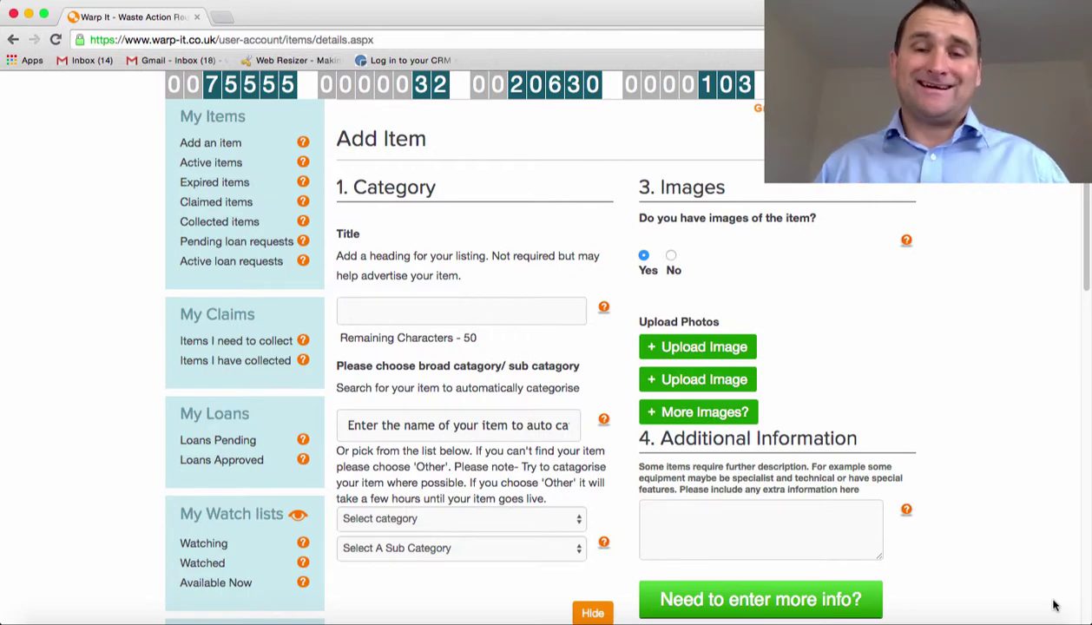
# - Title the new listing 'nice chairs' using the autocomplete suggestion
pyautogui.scroll(-1, 1054, 604)
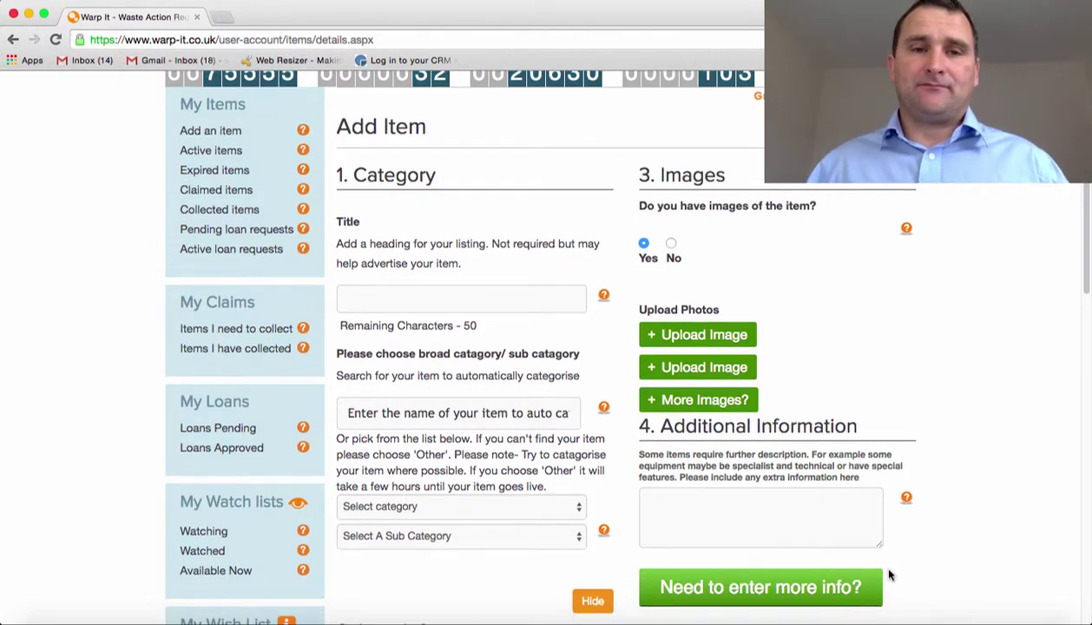
pyautogui.click(407, 298)
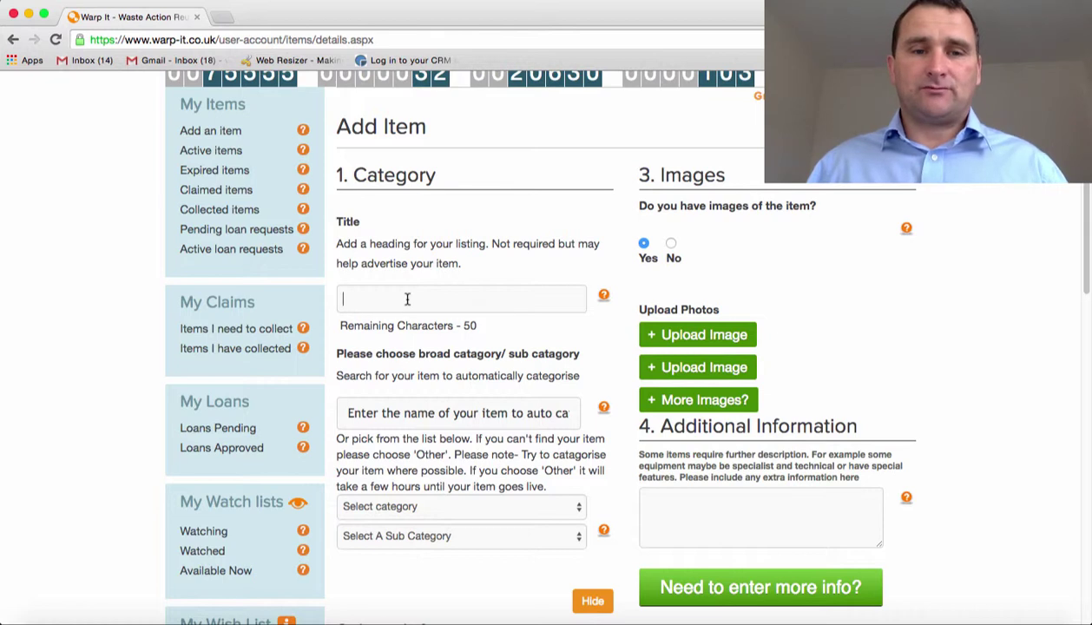
pyautogui.write('Nice')
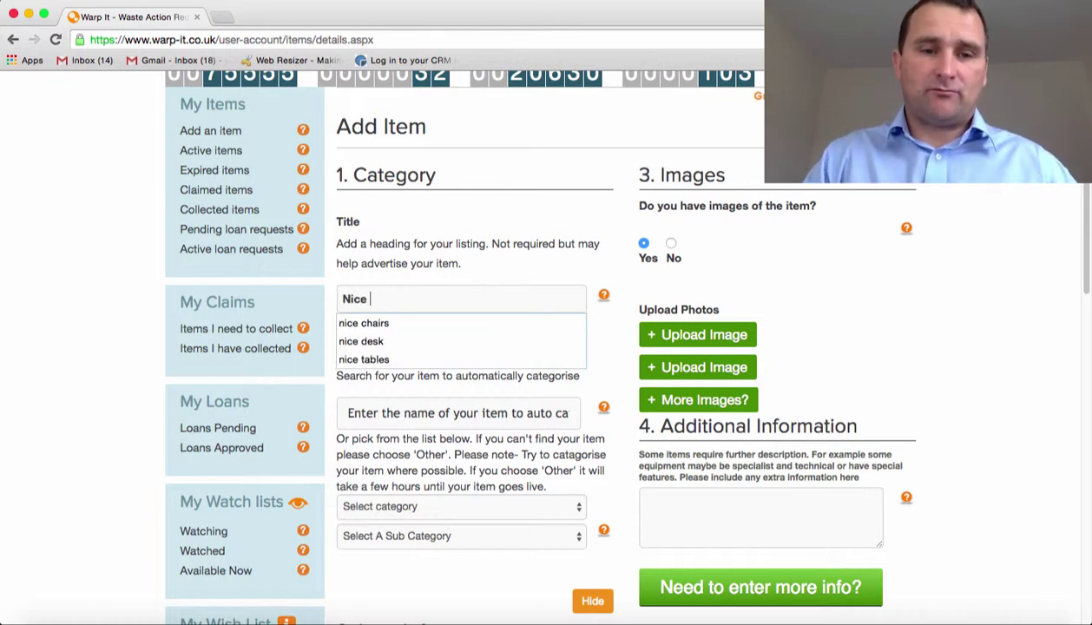
pyautogui.press('Down')
pyautogui.press('Return')
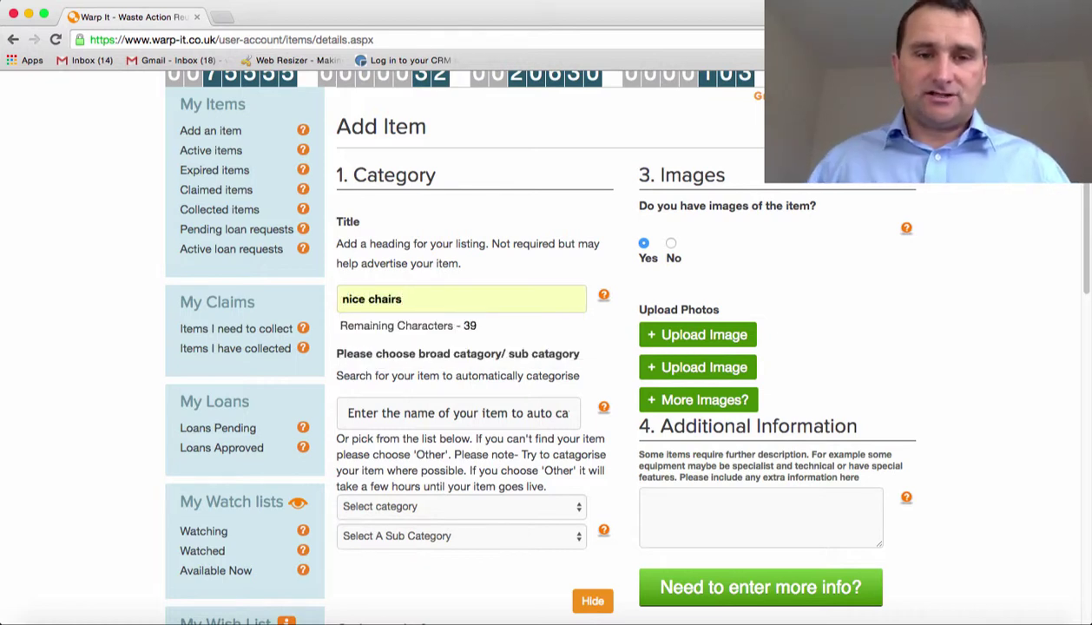
# - Categorise the item as Chairs > Operators chair by searching 'opera'
pyautogui.click(451, 413)
pyautogui.write('op')
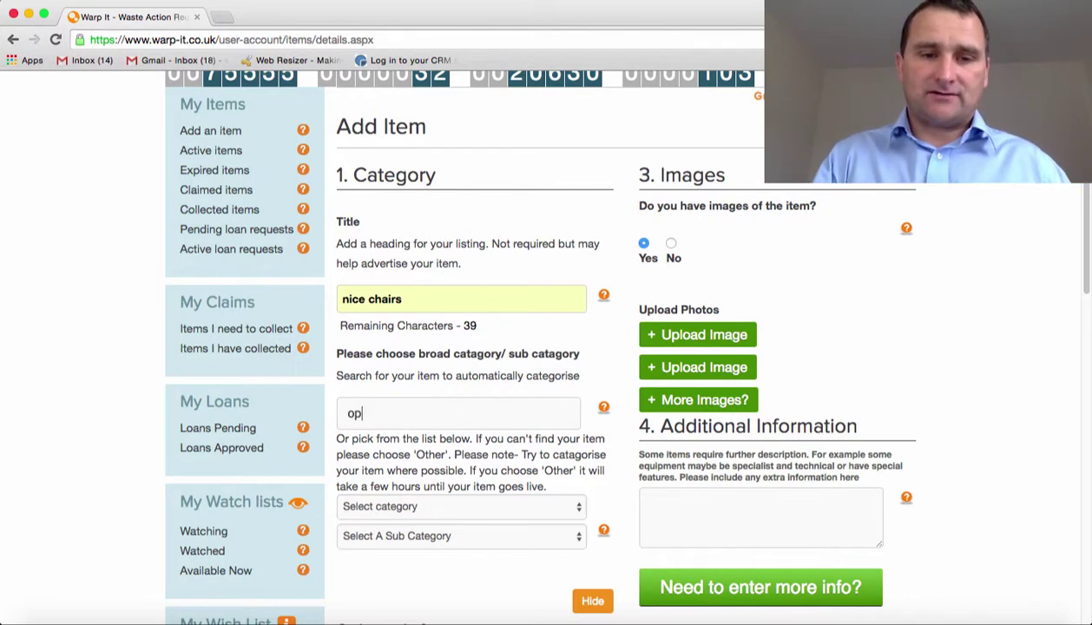
pyautogui.write('er')
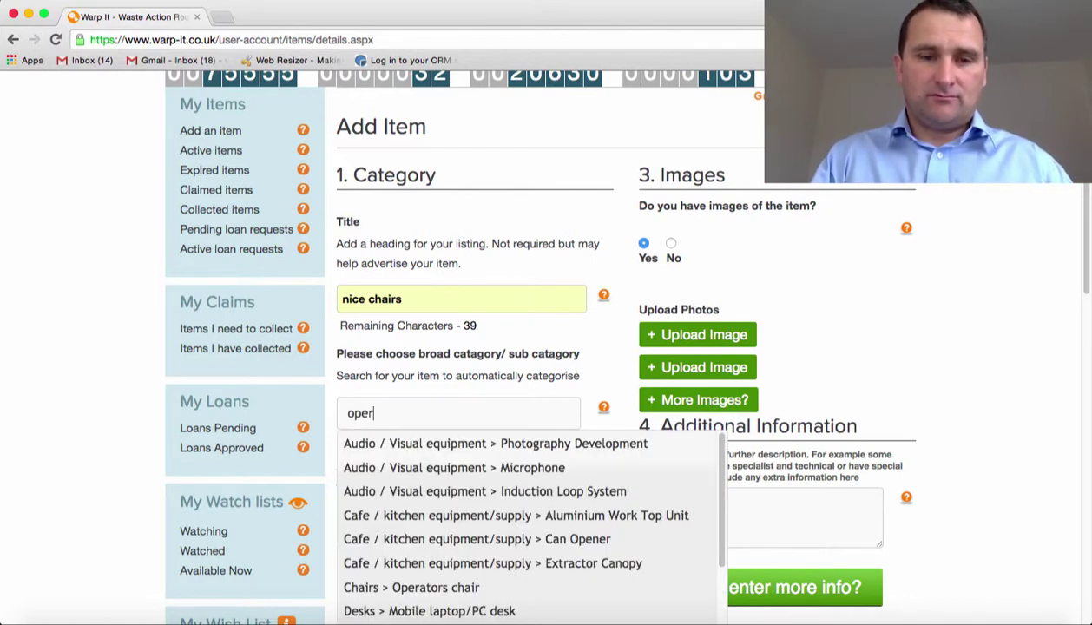
pyautogui.write('a')
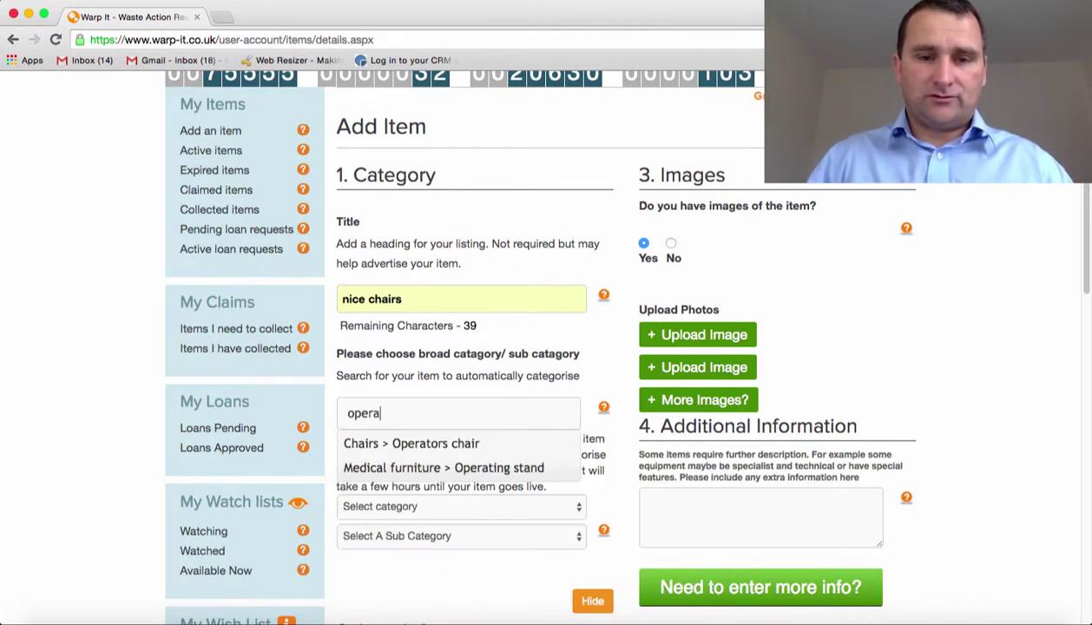
pyautogui.click(446, 448)
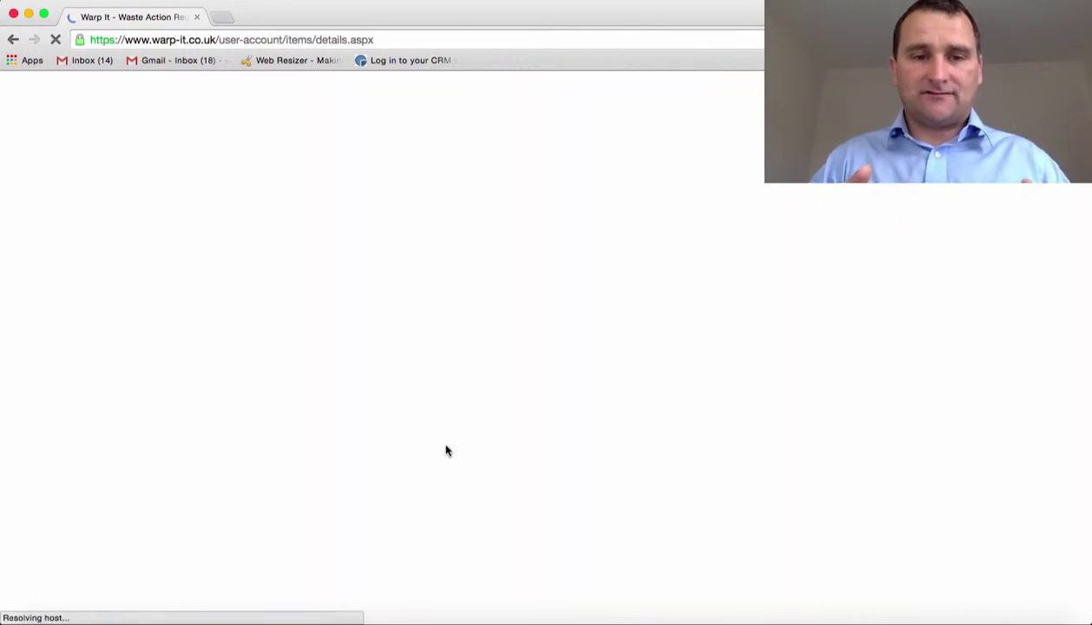
pyautogui.scroll(-5, 446, 449)
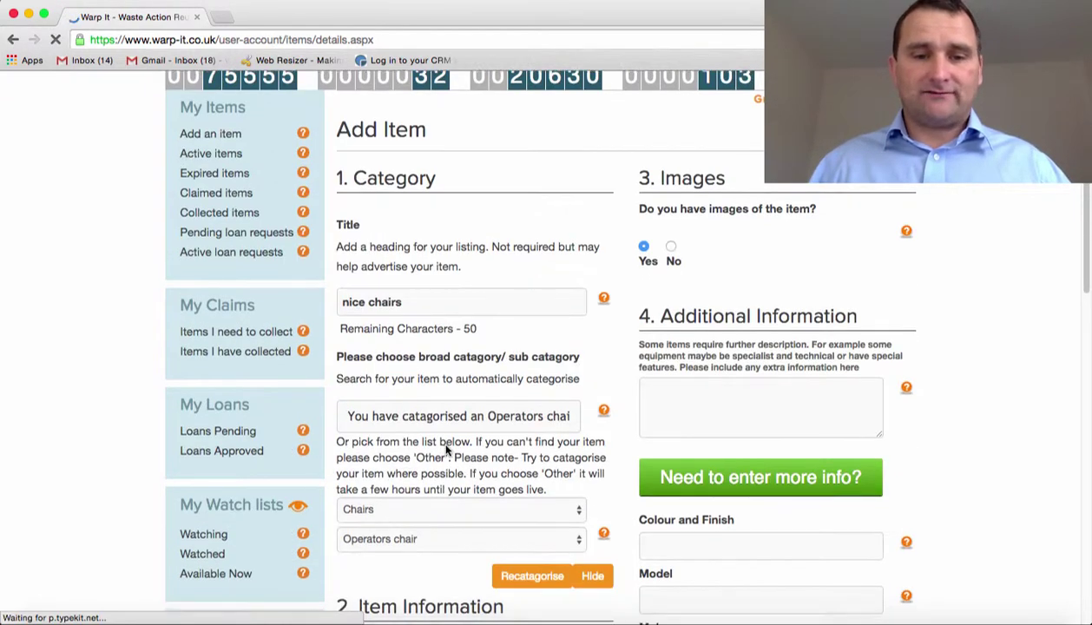
# - Set 10 items, condition Fair, and location 'my office x floor x building'
pyautogui.click(383, 288)
pyautogui.click(440, 402)
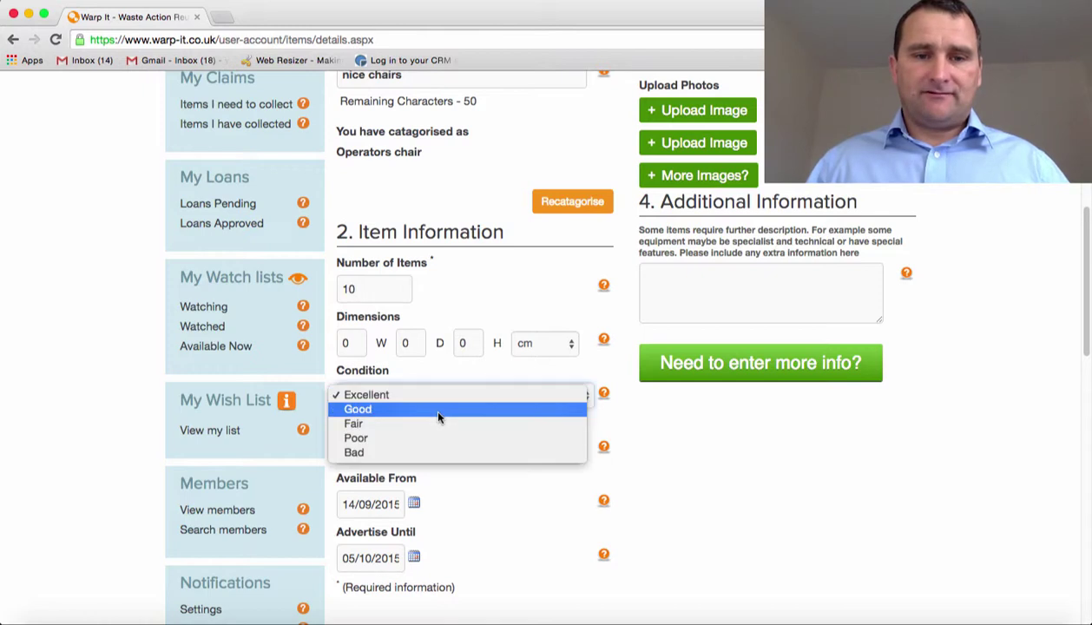
pyautogui.click(441, 423)
pyautogui.click(415, 452)
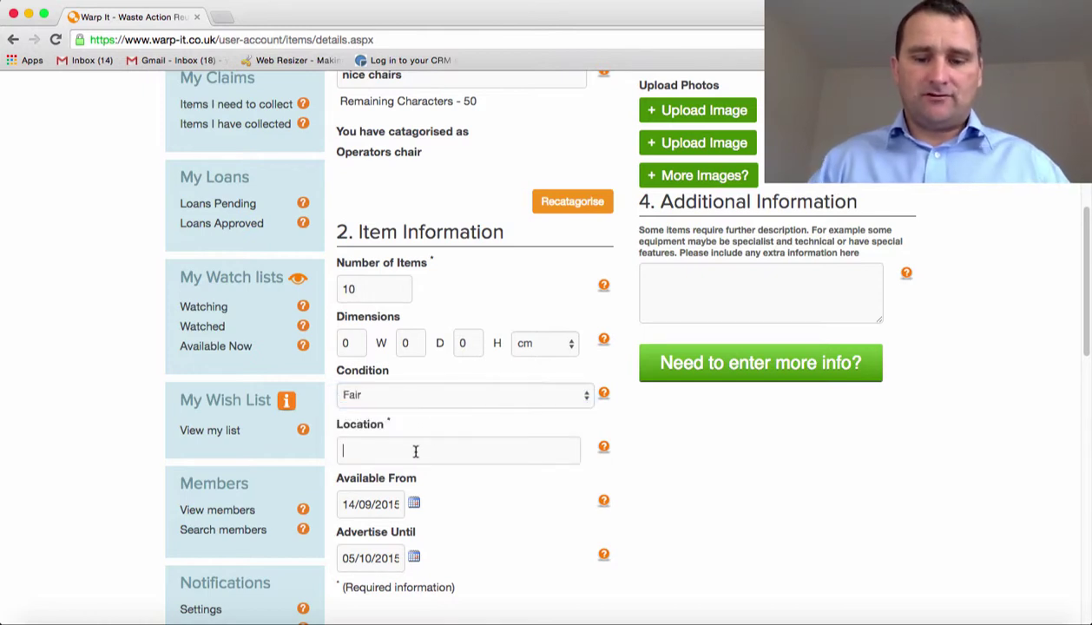
pyautogui.write('my')
pyautogui.click(449, 476)
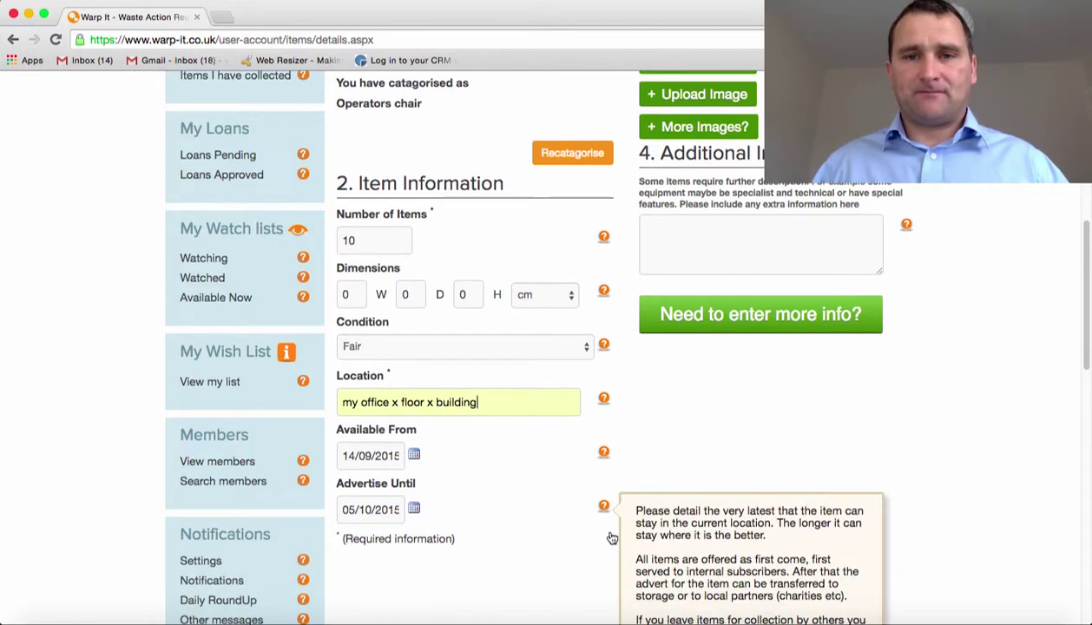
pyautogui.scroll(5, 609, 534)
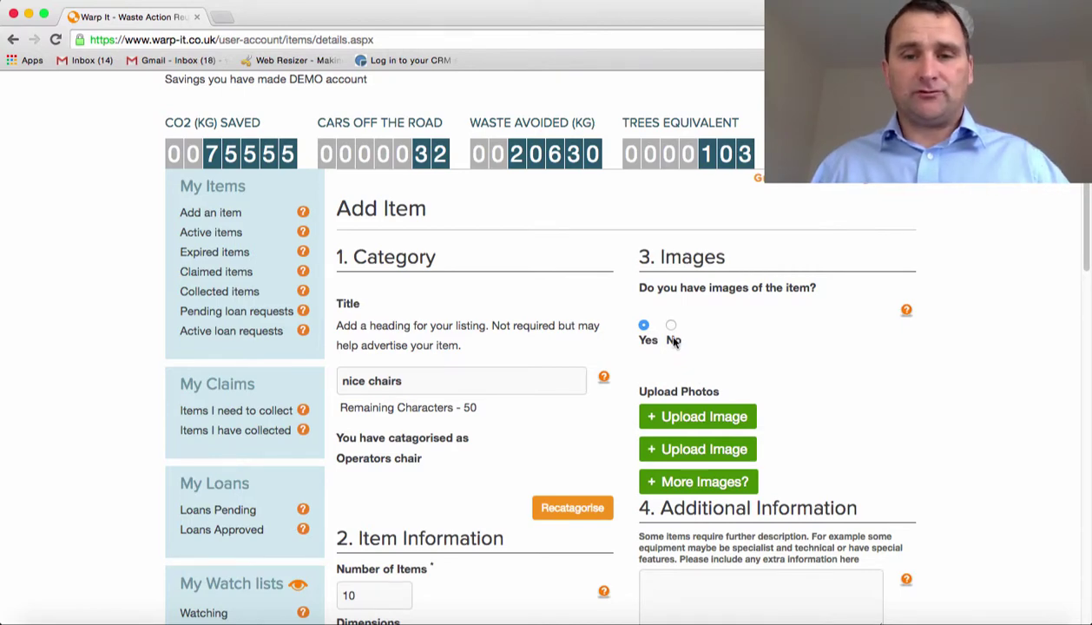
# - Attach the blue chair library picture, describe it as 'Blue', and add the listing
pyautogui.click(671, 326)
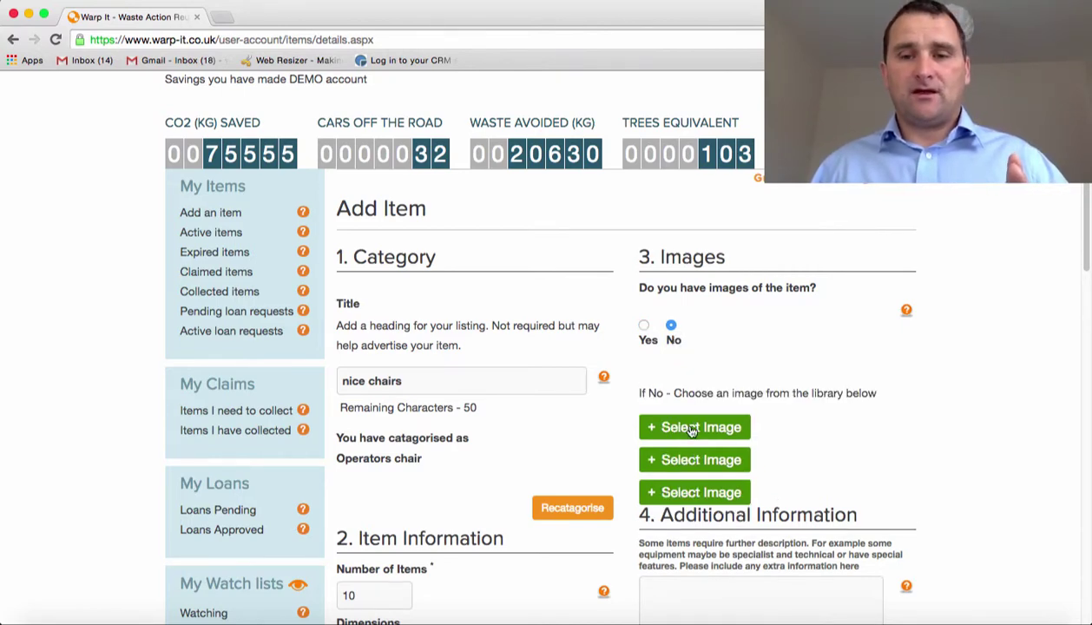
pyautogui.click(694, 427)
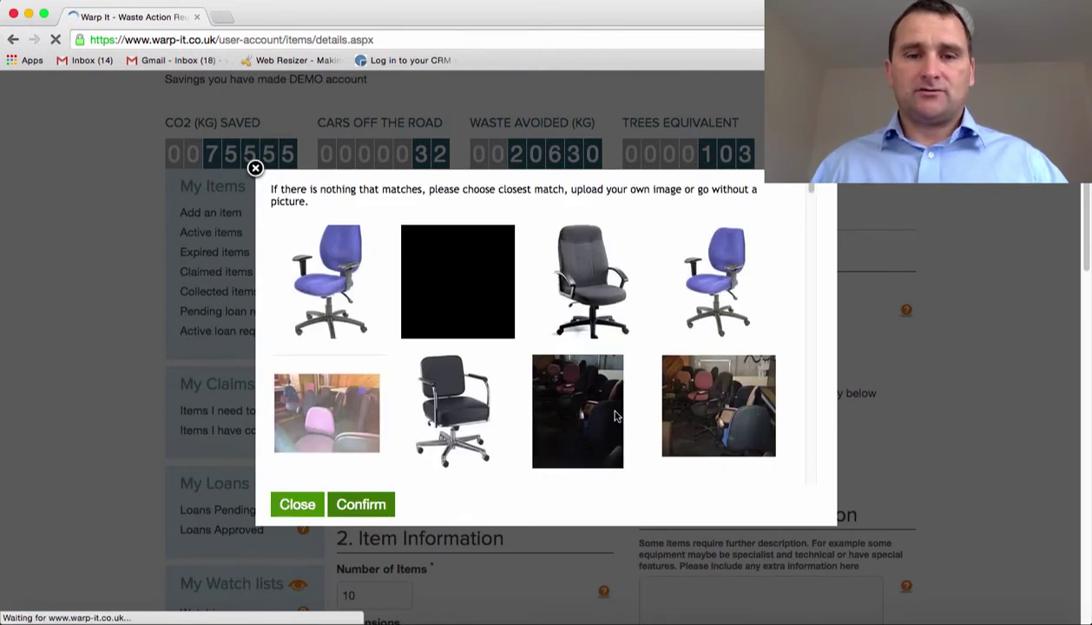
pyautogui.scroll(-5, 613, 416)
pyautogui.scroll(2, 430, 317)
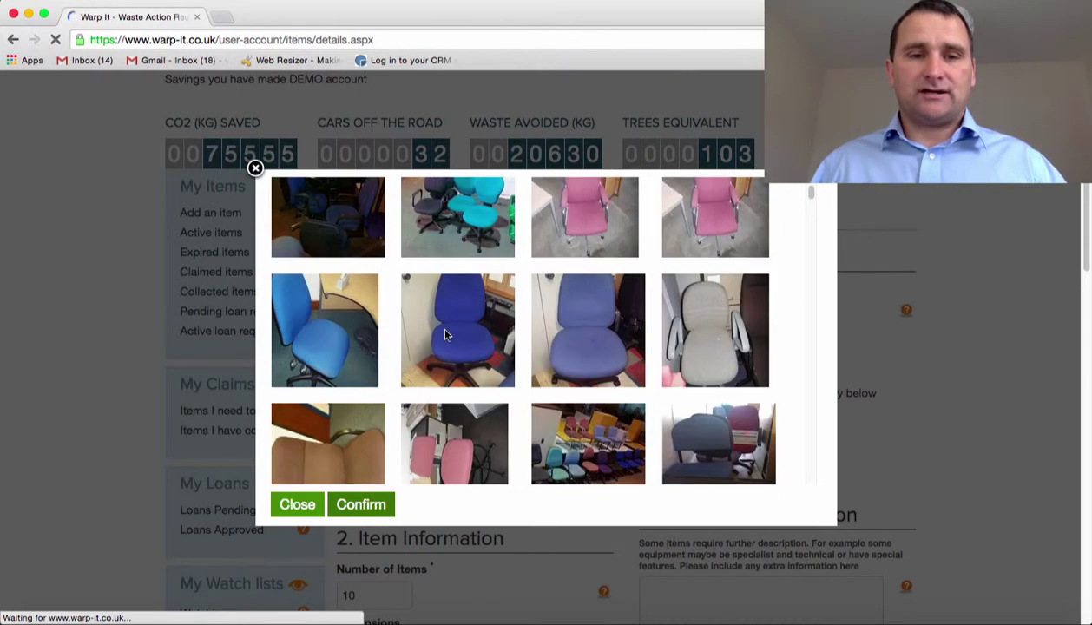
pyautogui.click(437, 323)
pyautogui.click(361, 504)
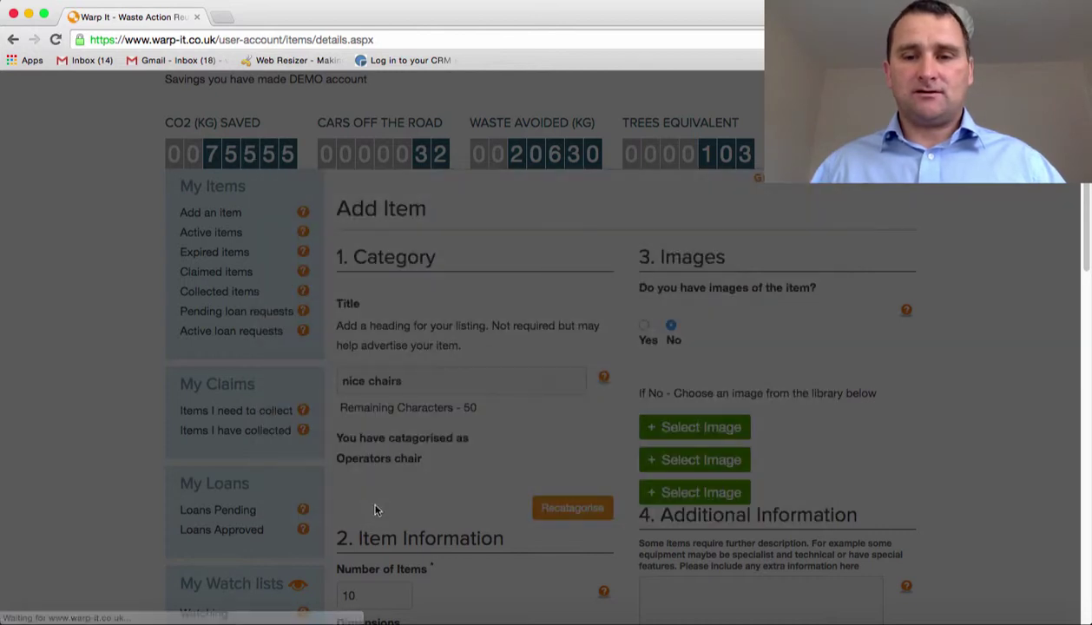
pyautogui.write('Blue')
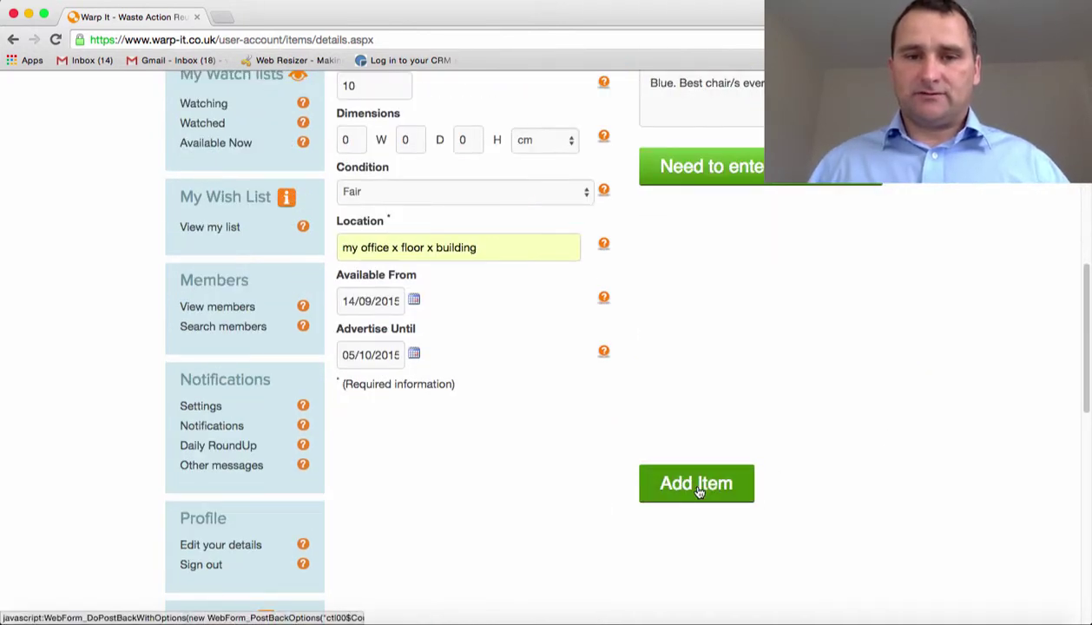
pyautogui.click(697, 484)
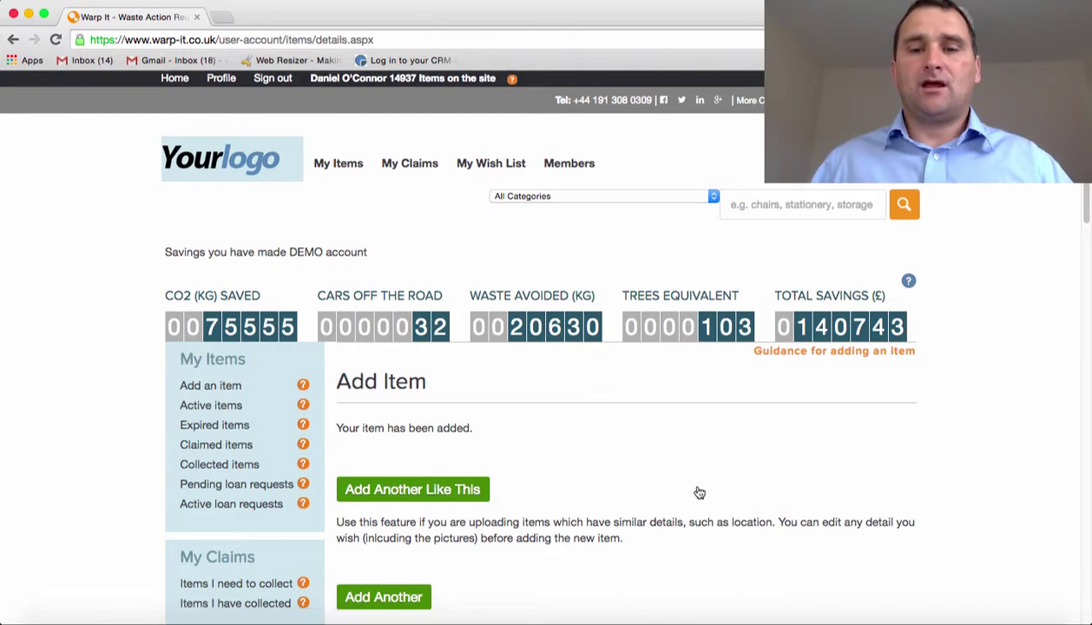
pyautogui.scroll(-2, 698, 492)
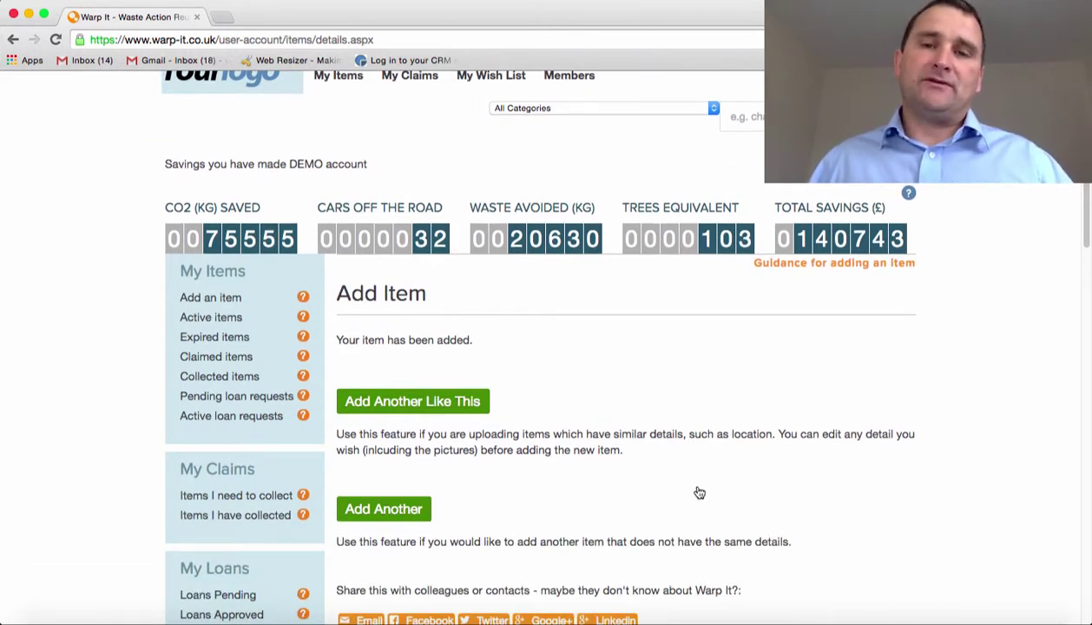
pyautogui.scroll(-1, 698, 492)
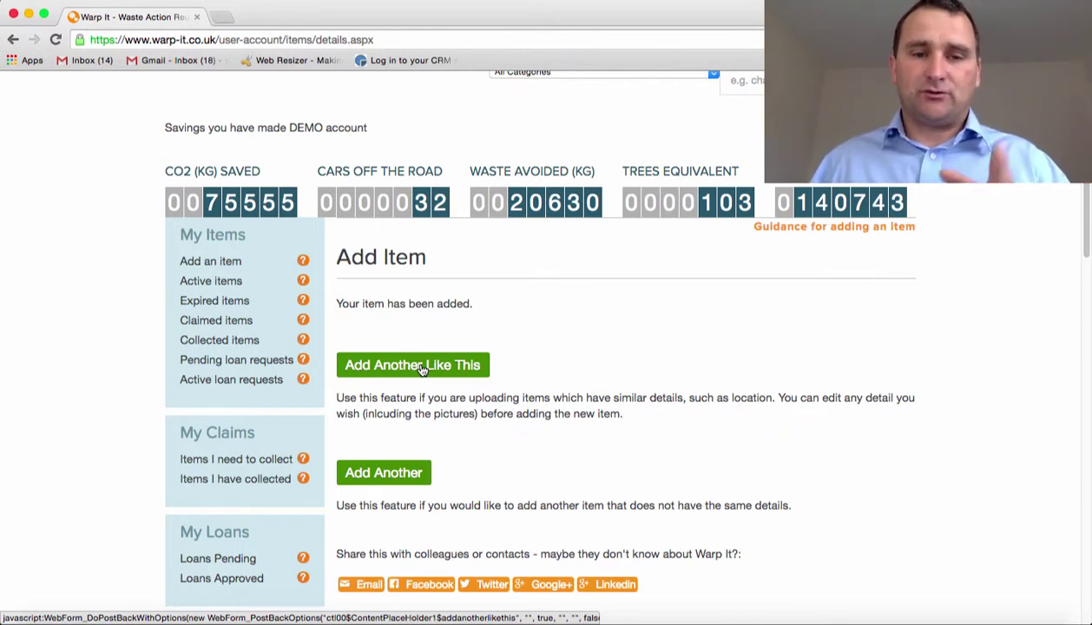
# - Start a copy of the chairs listing and change its number of items to 12
pyautogui.click(422, 369)
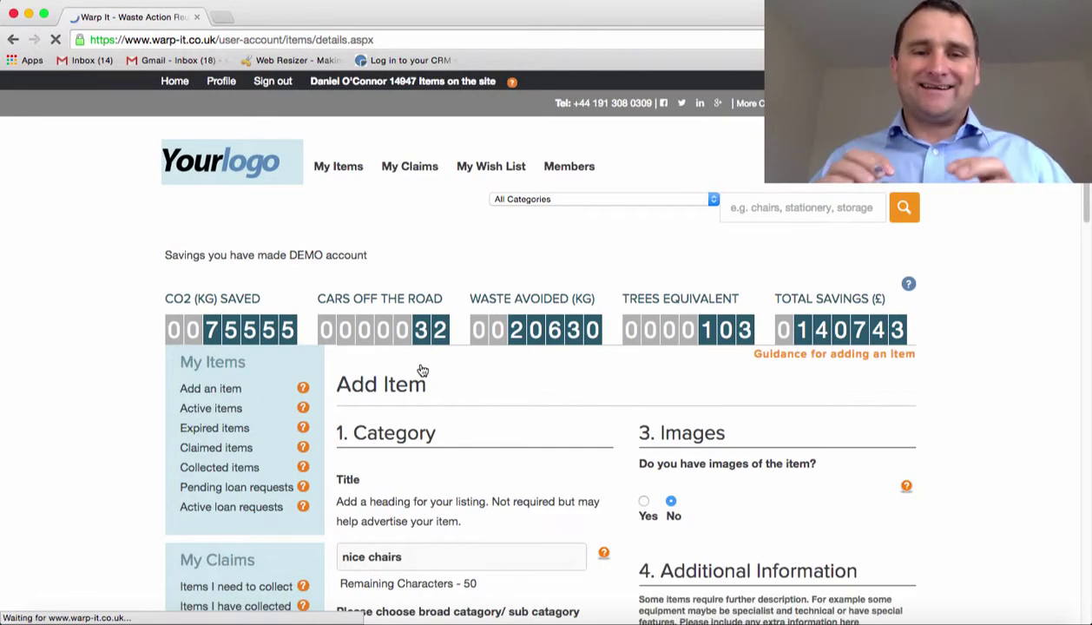
pyautogui.scroll(-5, 422, 370)
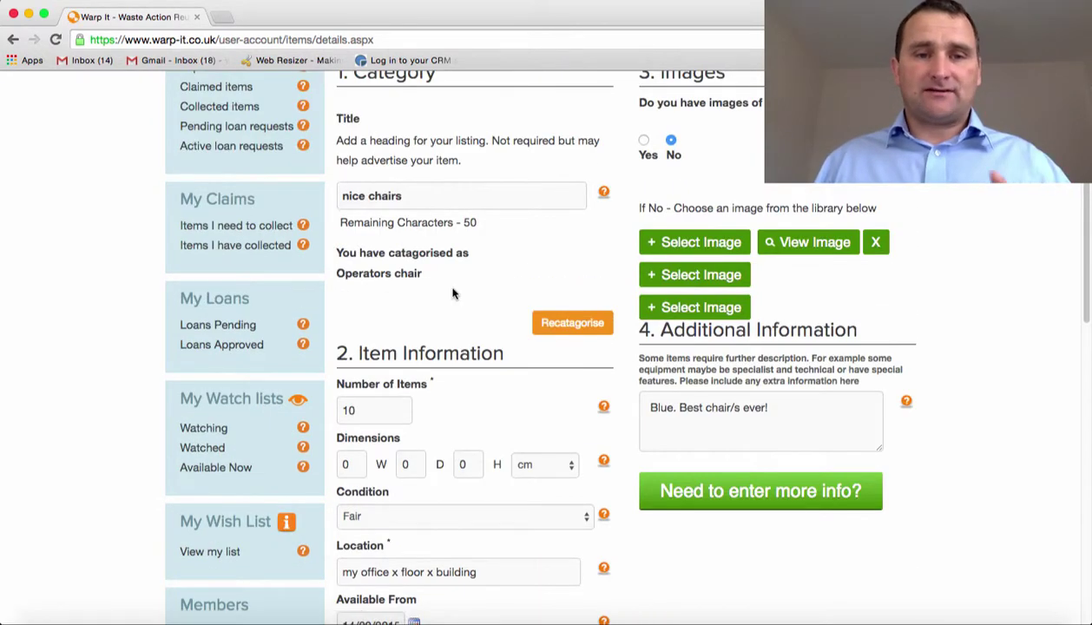
pyautogui.scroll(-3, 418, 295)
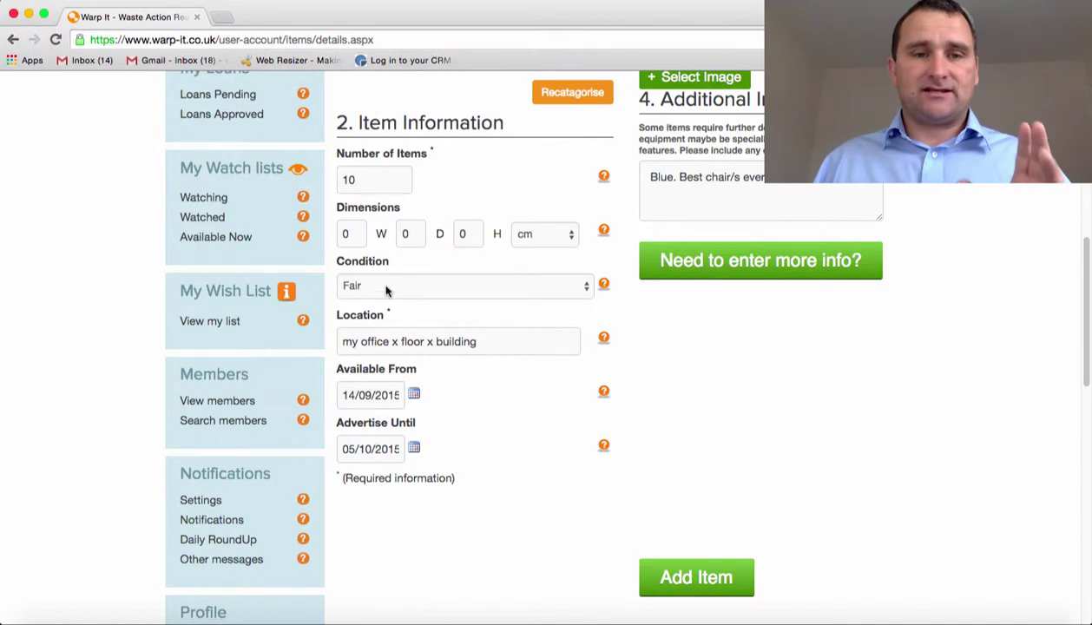
pyautogui.doubleClick(358, 180)
pyautogui.write('12')
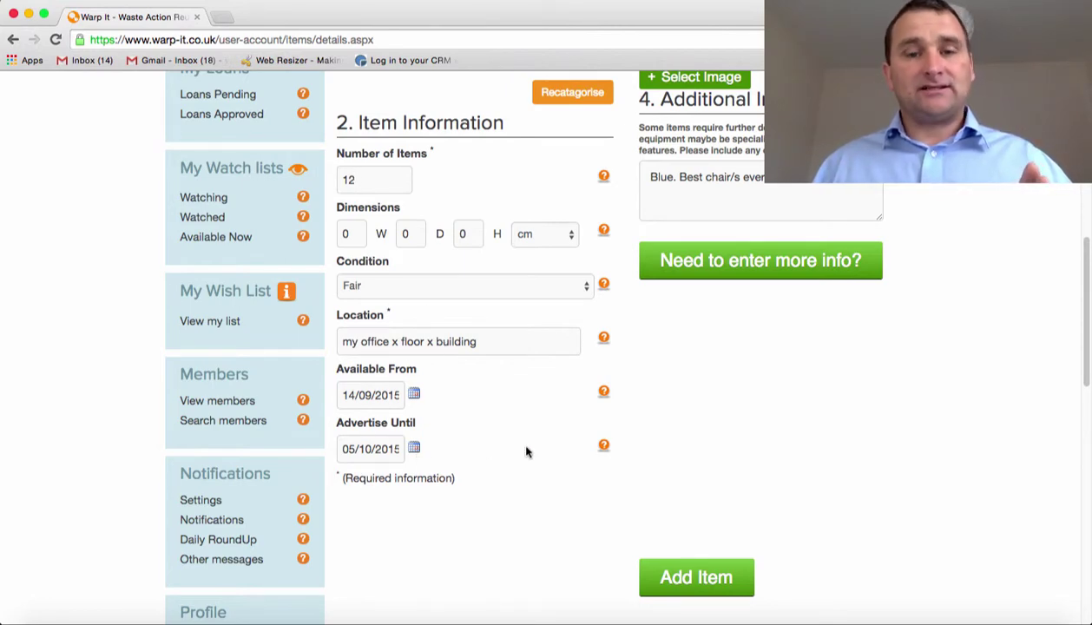
pyautogui.moveTo(603, 444)
pyautogui.scroll(-3, 631, 458)
pyautogui.scroll(10, 631, 458)
# - Remove the blue chair library image and attach the red chairs photo instead
pyautogui.click(671, 349)
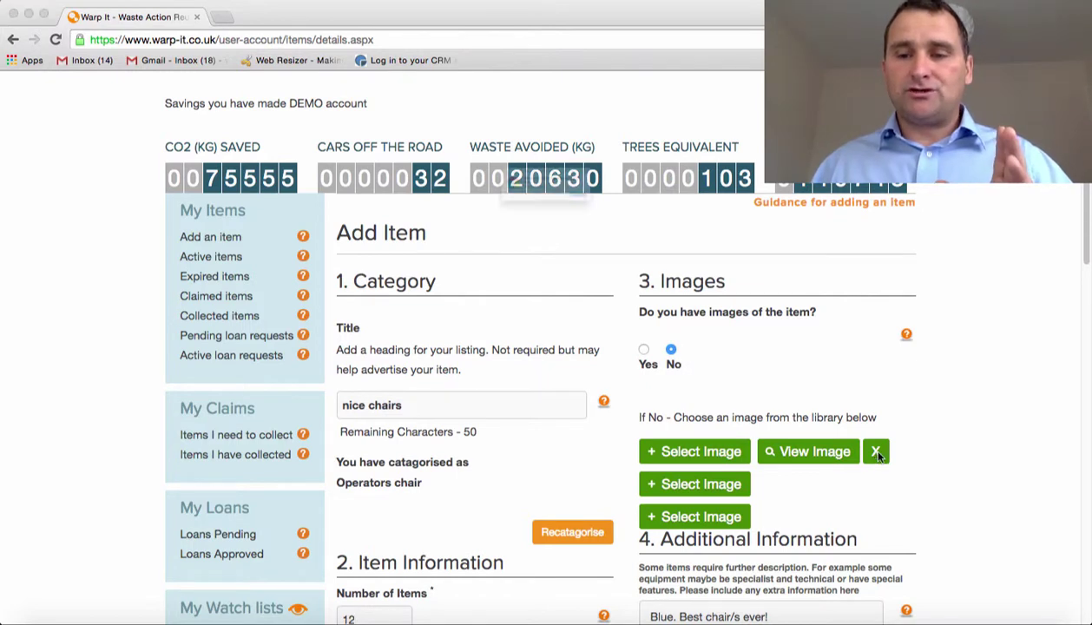
pyautogui.click(876, 453)
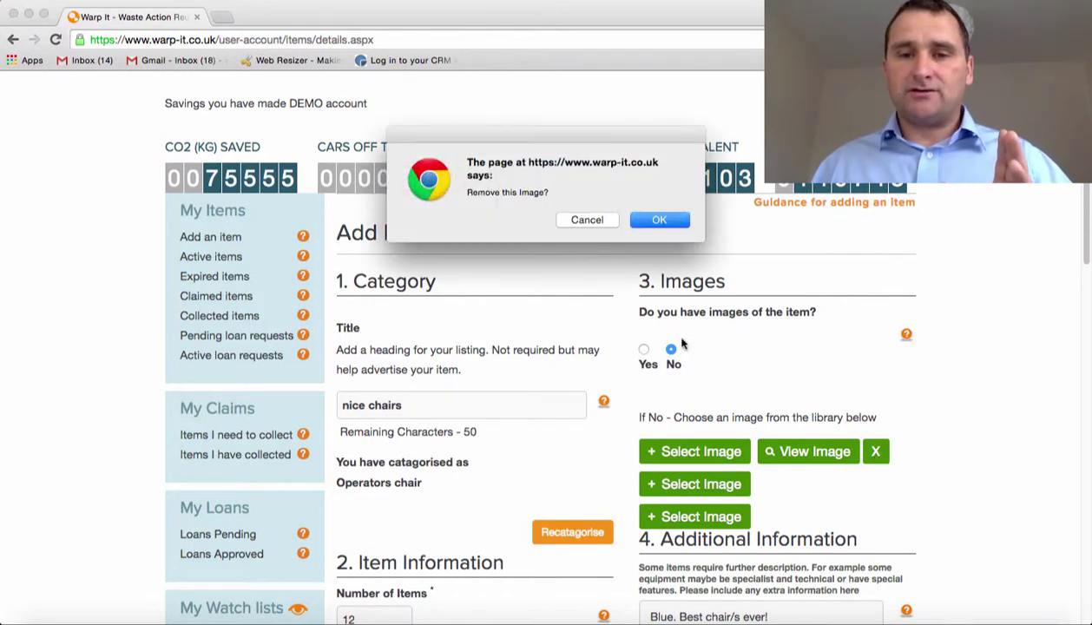
pyautogui.click(659, 220)
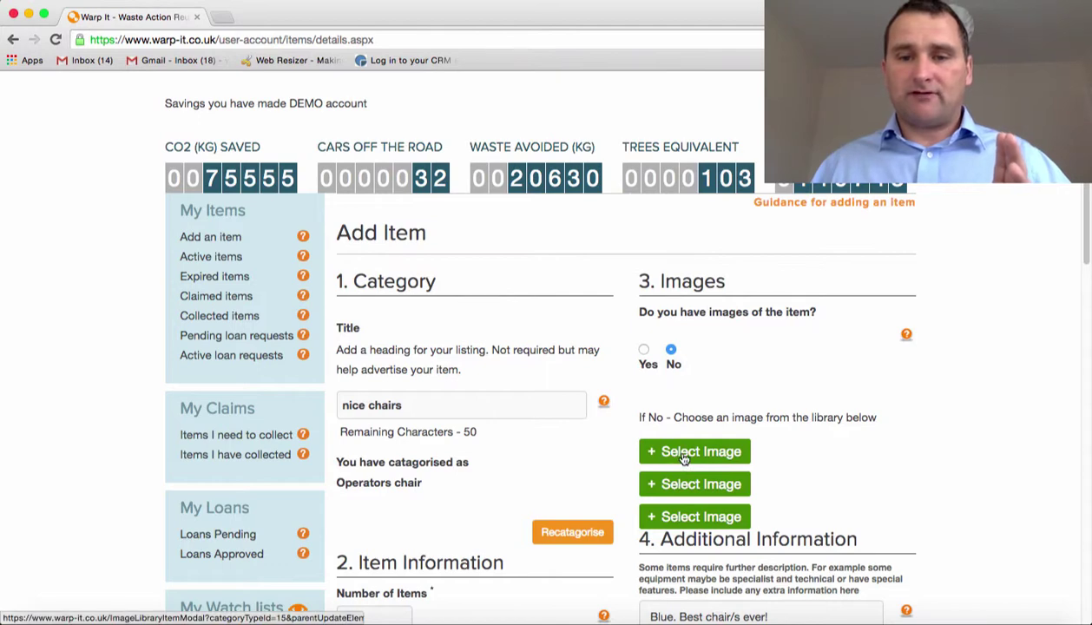
pyautogui.click(671, 453)
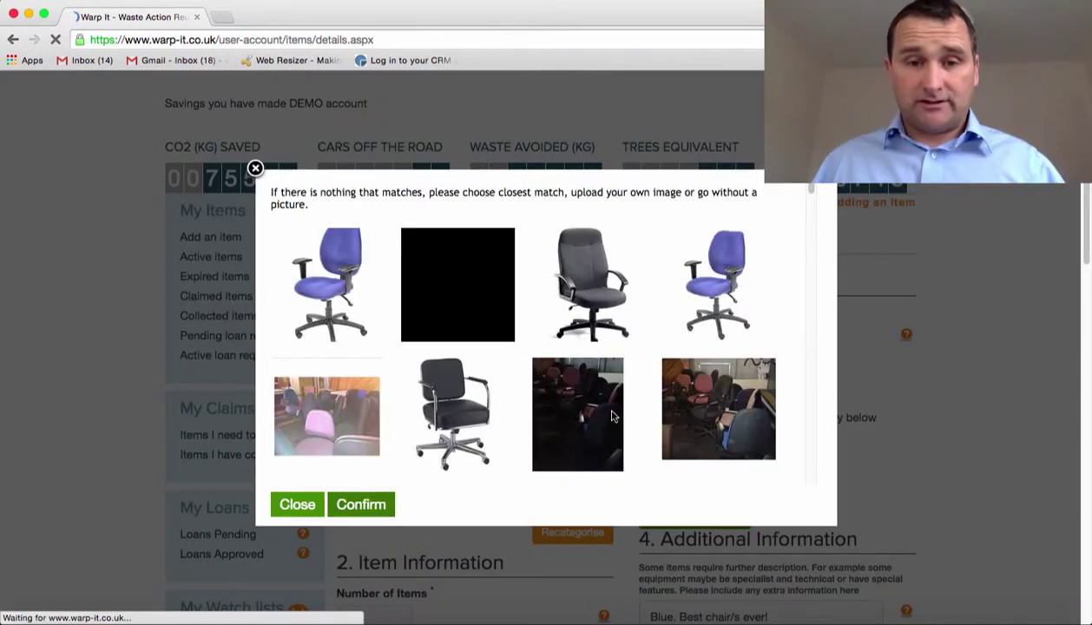
pyautogui.scroll(-5, 611, 416)
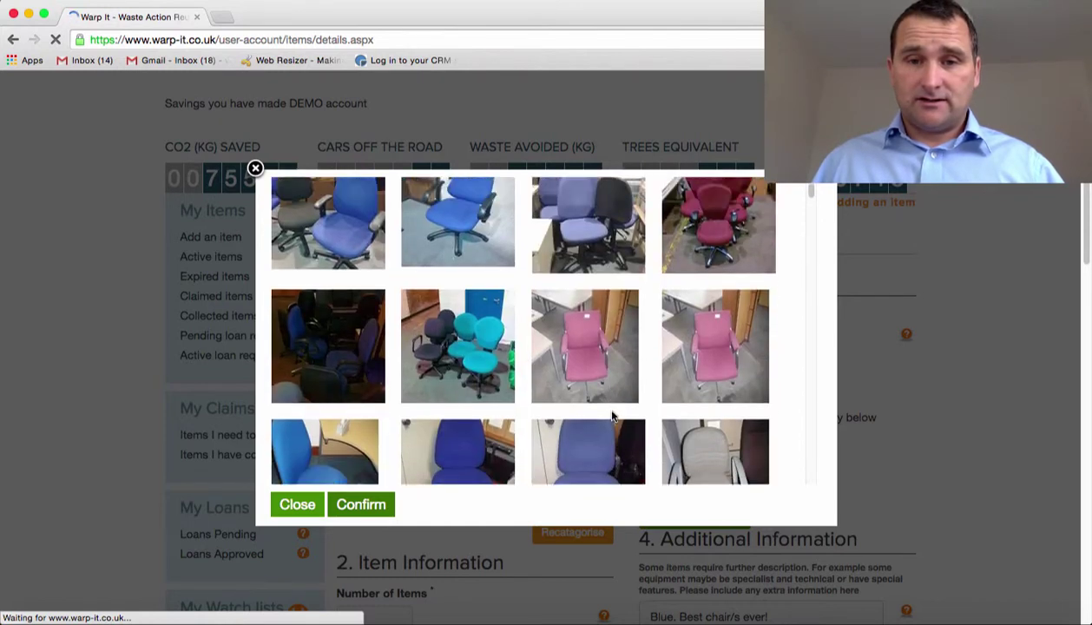
pyautogui.scroll(2, 616, 416)
pyautogui.click(705, 333)
pyautogui.click(364, 507)
pyautogui.scroll(-3, 718, 523)
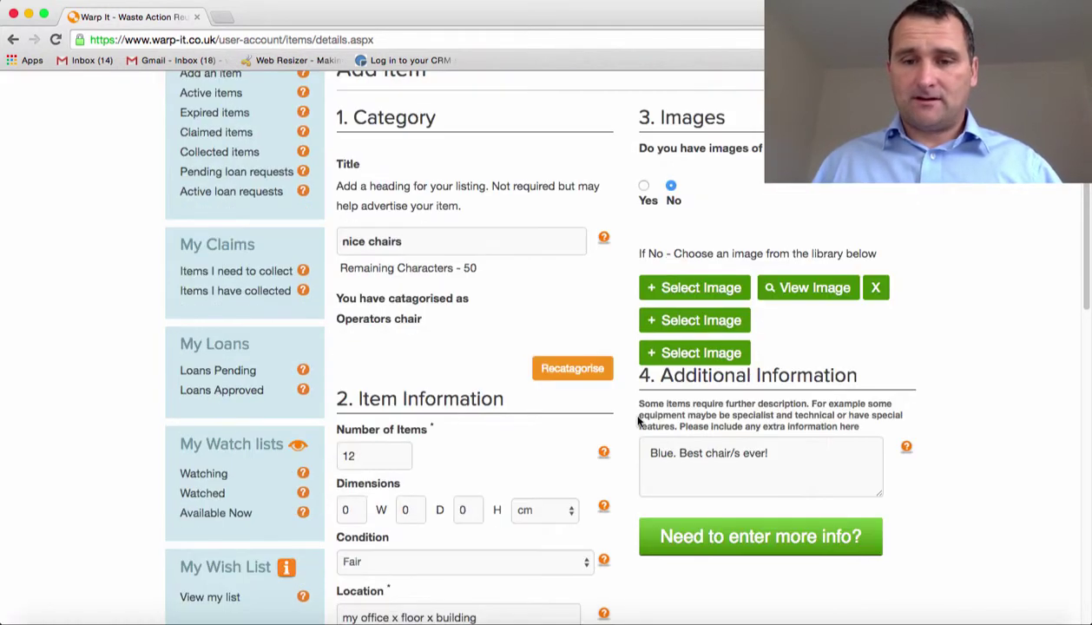
# - Change the description colour to 'Burgendy' and add the chairs listing
pyautogui.click(673, 453)
pyautogui.press('BackSpace')
pyautogui.press('BackSpace')
pyautogui.press('BackSpace')
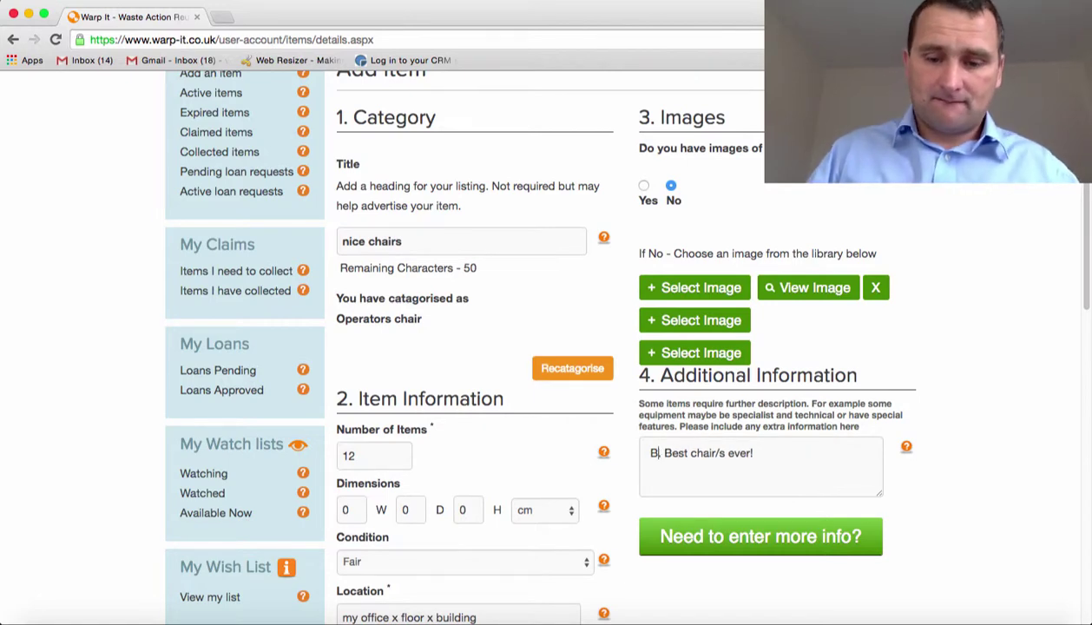
pyautogui.scroll(-5, 728, 442)
pyautogui.click(726, 439)
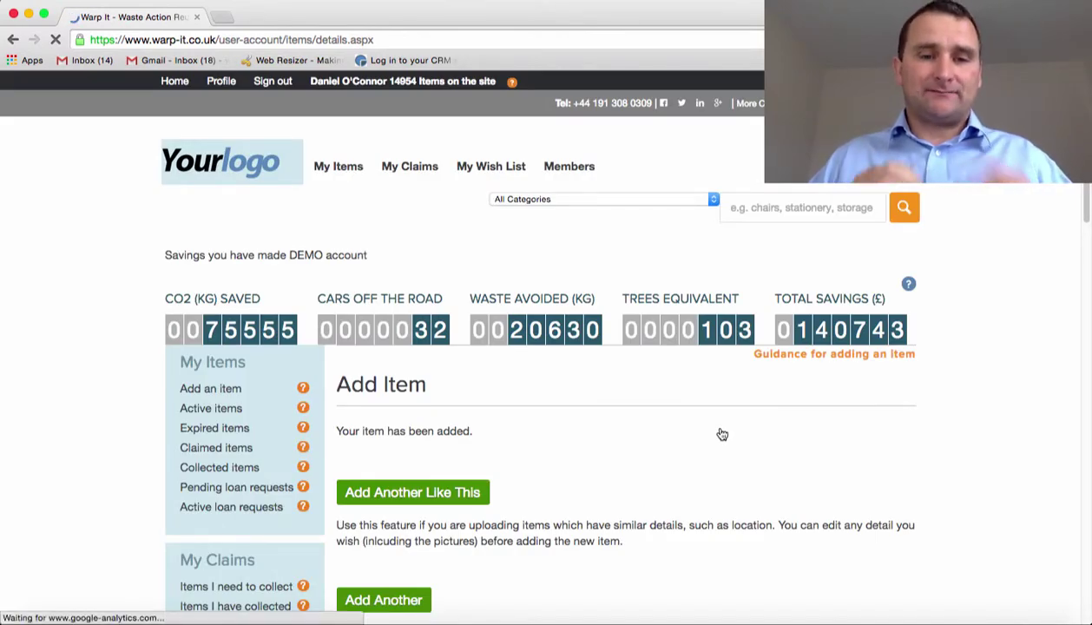
# - Start another listing copying these details and delete 'chairs' from its title
pyautogui.scroll(-3, 721, 434)
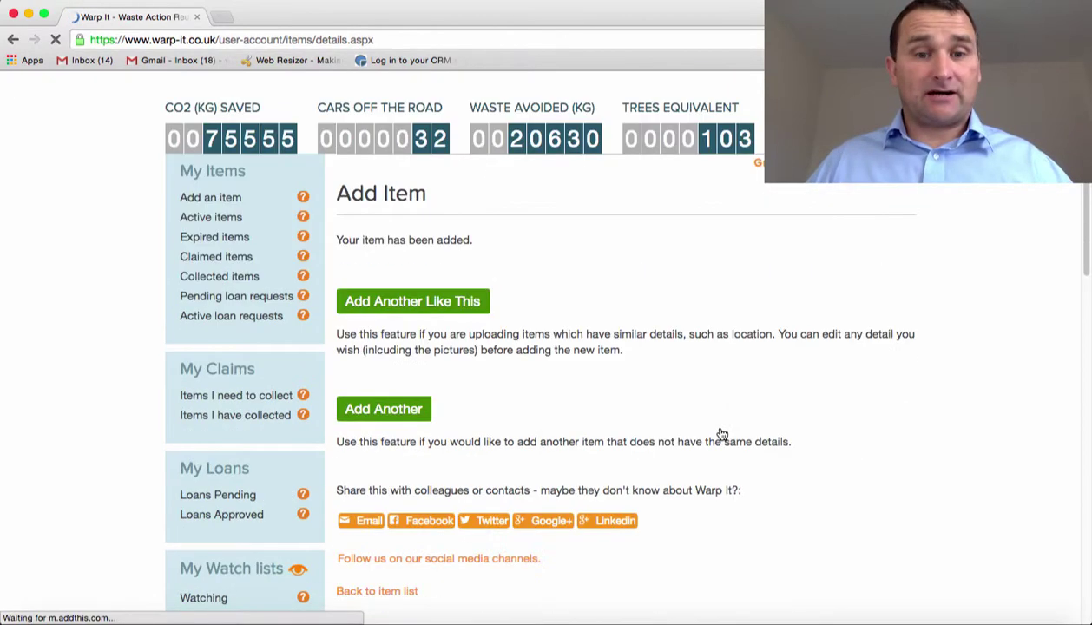
pyautogui.click(423, 301)
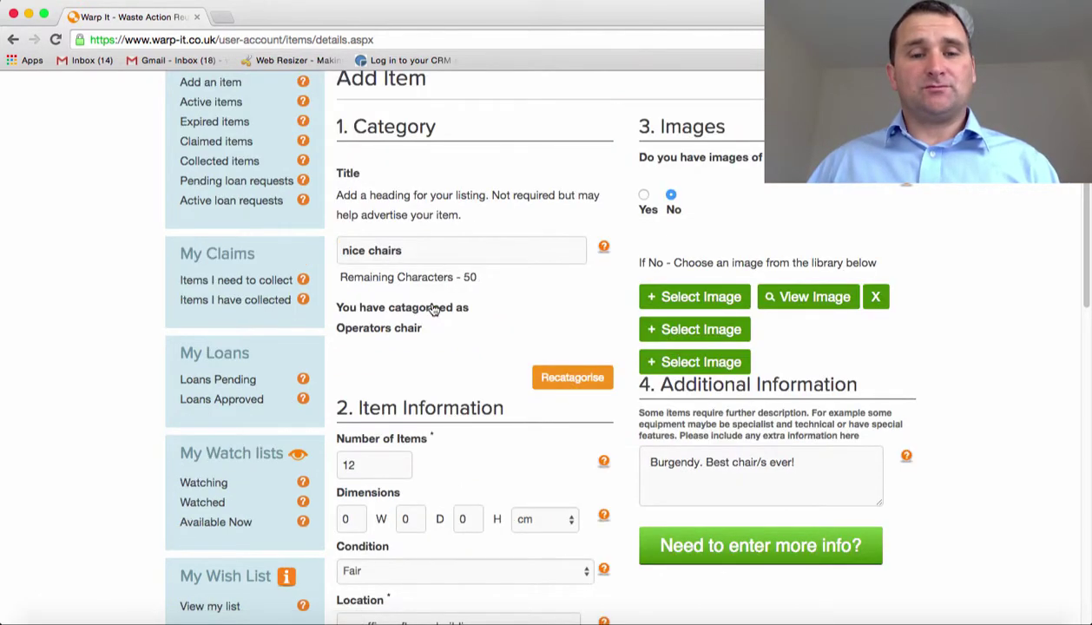
pyautogui.scroll(-2, 434, 310)
pyautogui.scroll(2, 434, 309)
pyautogui.click(416, 250)
pyautogui.press('BackSpace')
pyautogui.press('BackSpace')
pyautogui.press('BackSpace')
pyautogui.press('BackSpace')
pyautogui.press('BackSpace')
pyautogui.press('BackSpace')
# - Retitle the copy 'nice desks' and recategorise it as Desks > Corner desk
pyautogui.write('des')
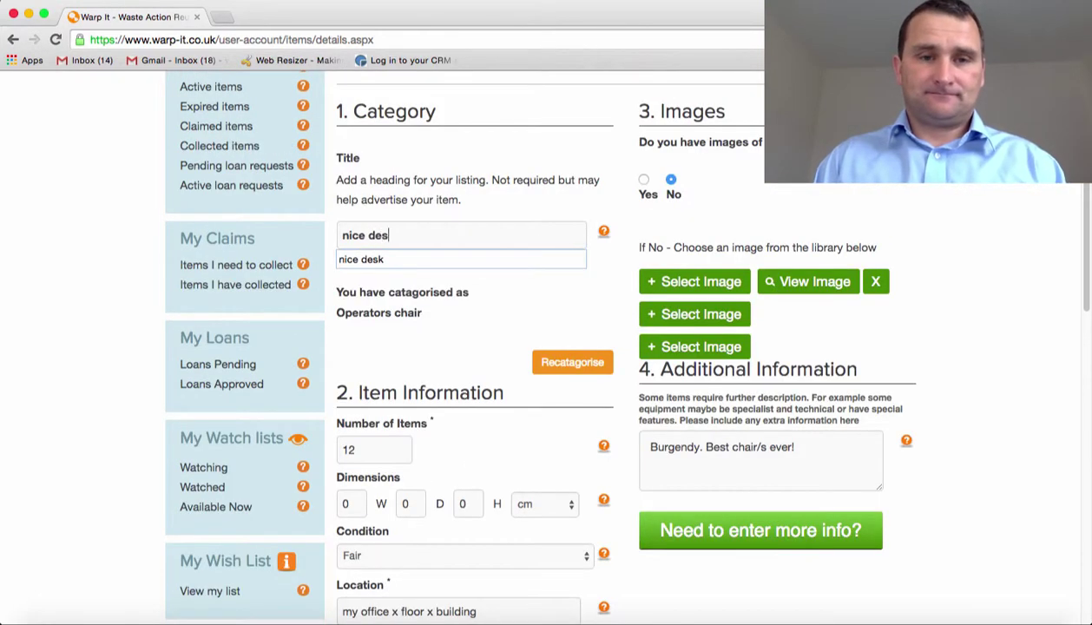
pyautogui.write('ks')
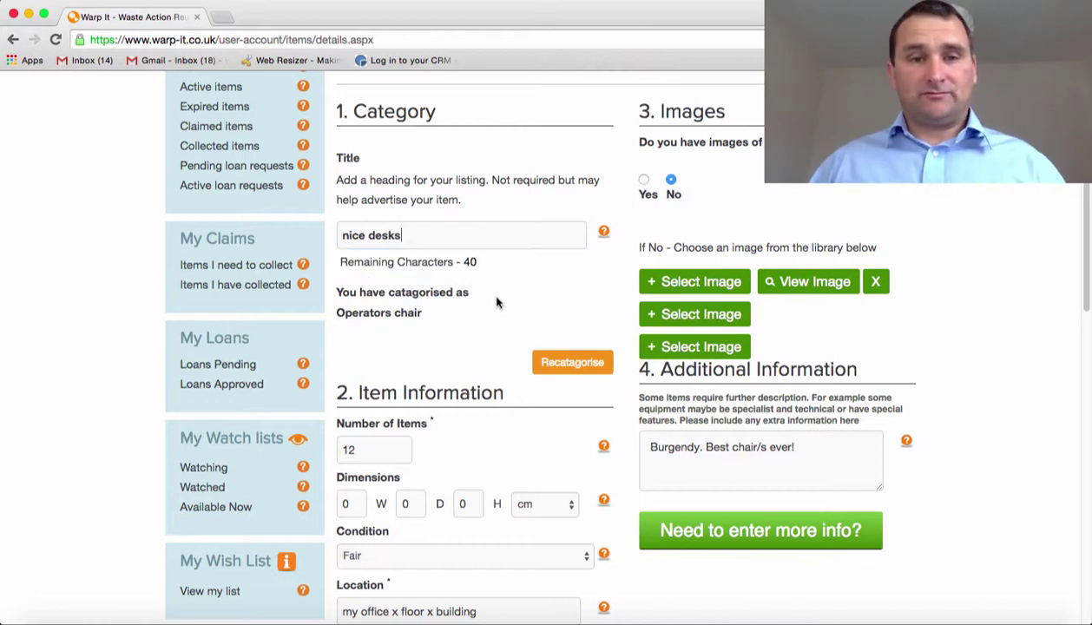
pyautogui.click(569, 372)
pyautogui.doubleClick(450, 402)
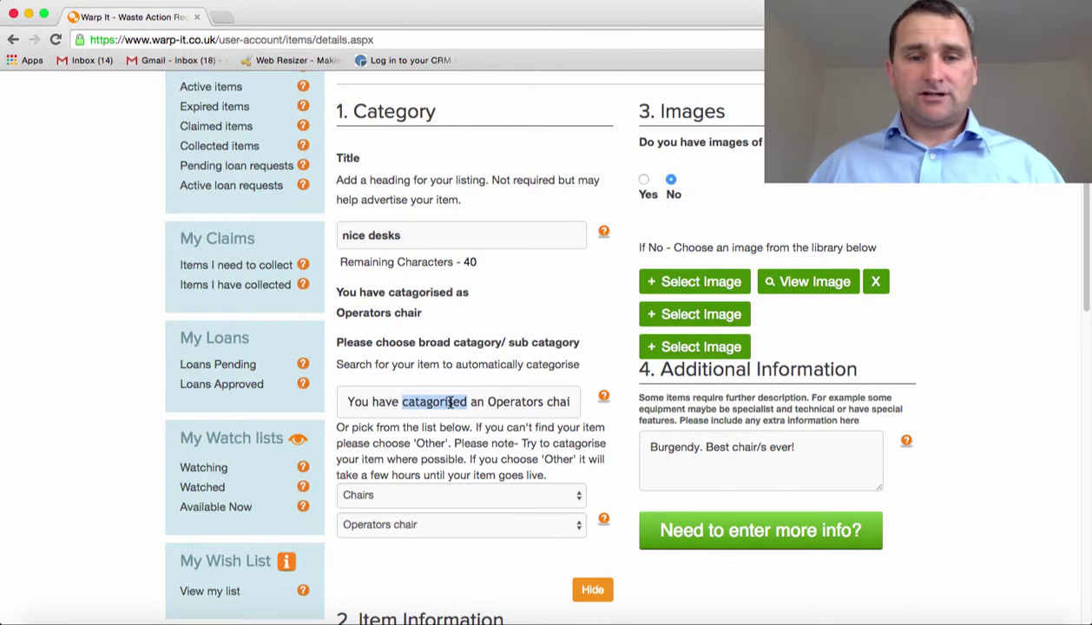
pyautogui.press('super+a')
pyautogui.write('desk')
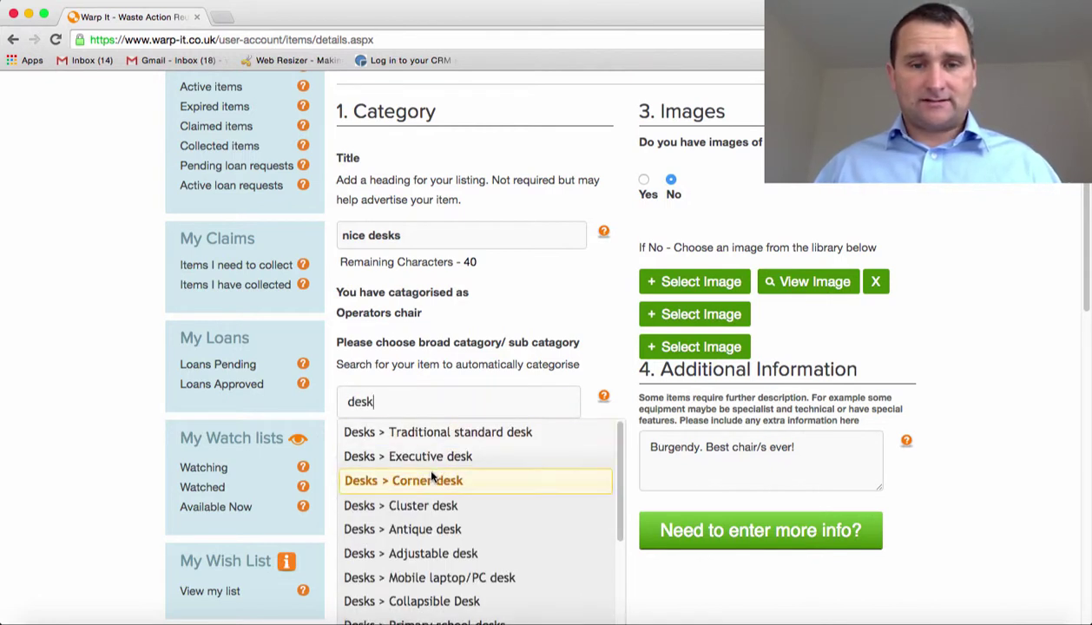
pyautogui.click(431, 478)
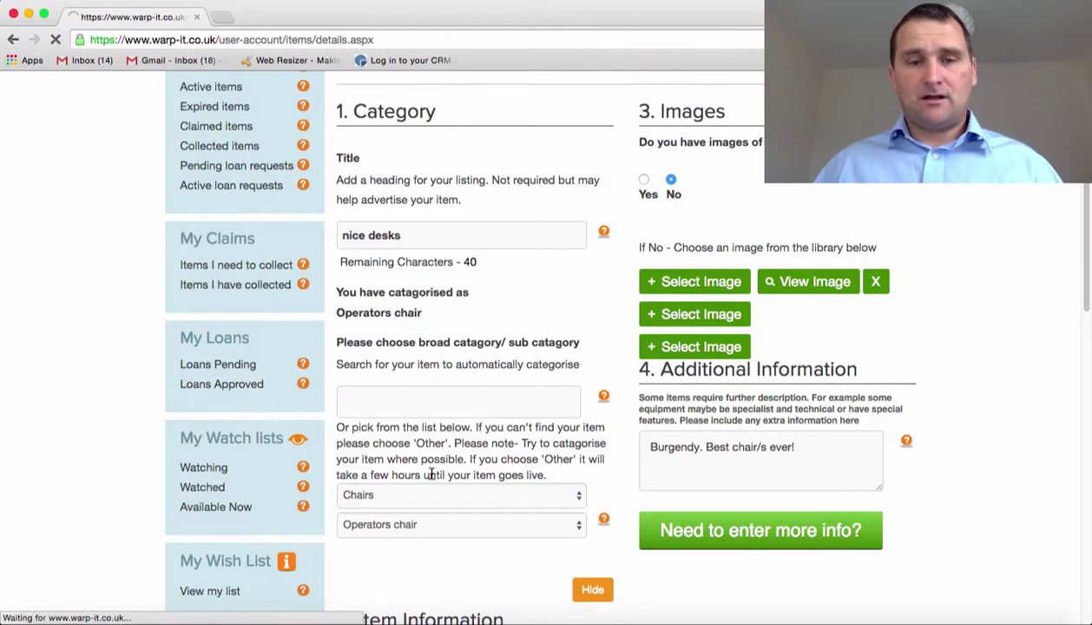
# - Change the number of items from 12 to 40
pyautogui.scroll(-10, 427, 471)
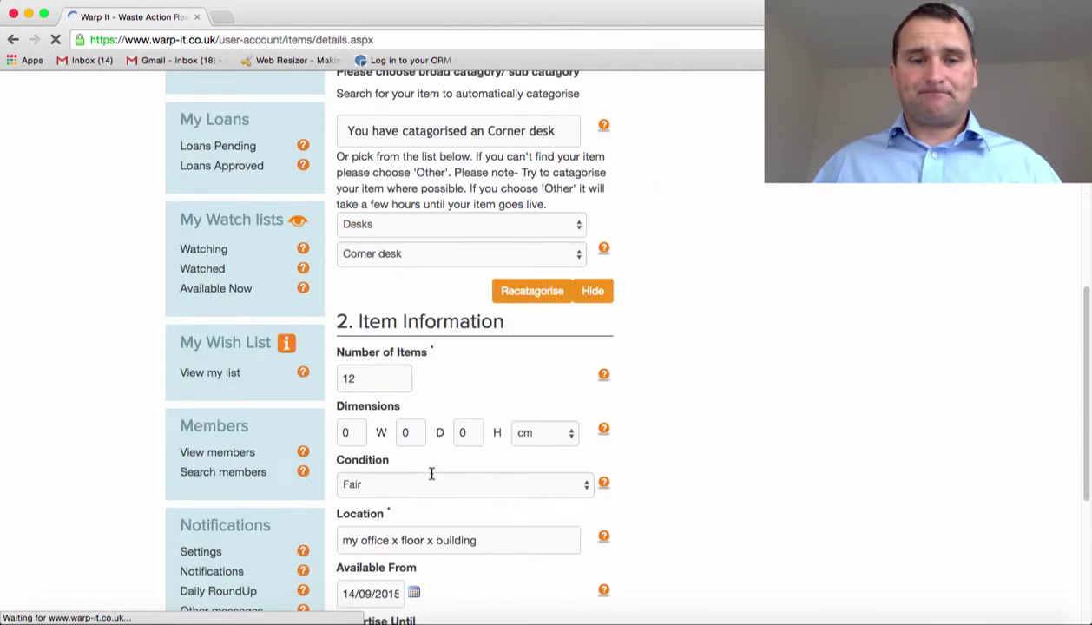
pyautogui.scroll(-2, 421, 471)
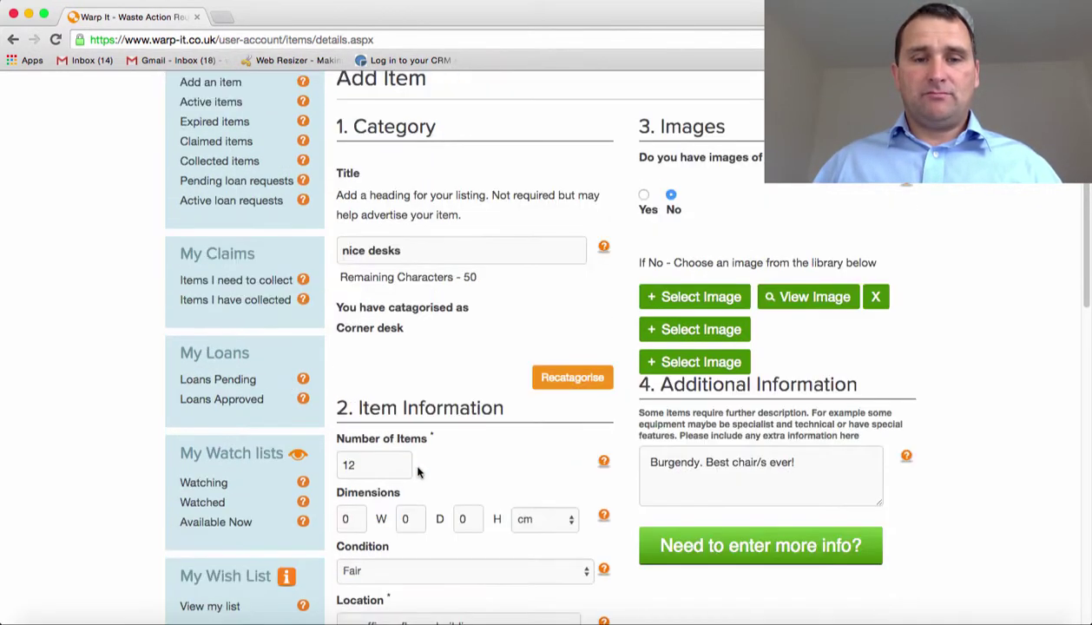
pyautogui.click(356, 466)
pyautogui.press('BackSpace')
pyautogui.press('BackSpace')
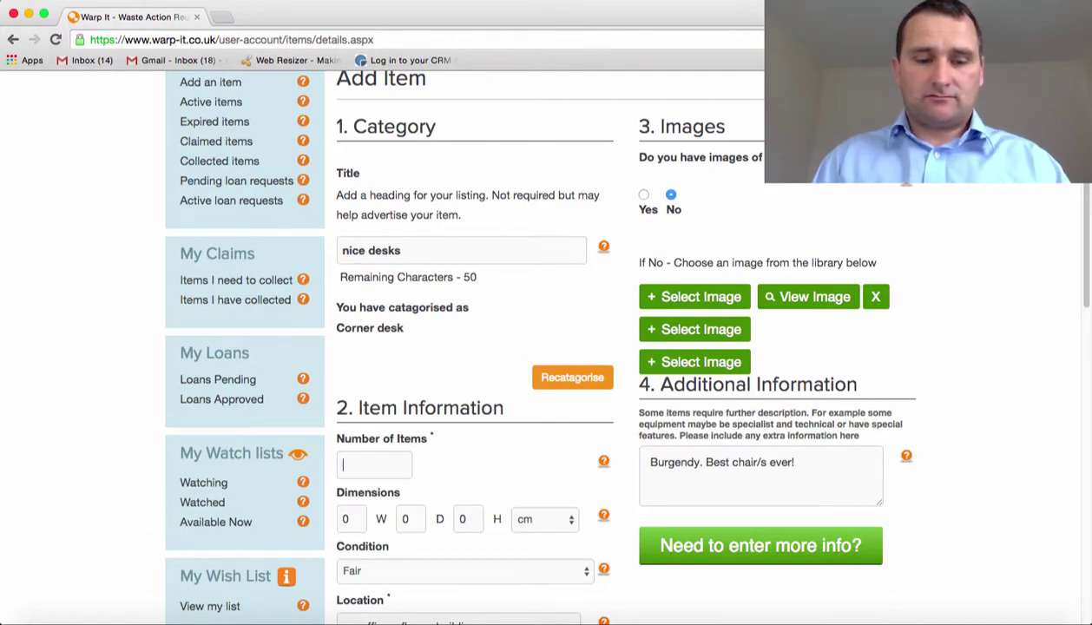
pyautogui.write('40')
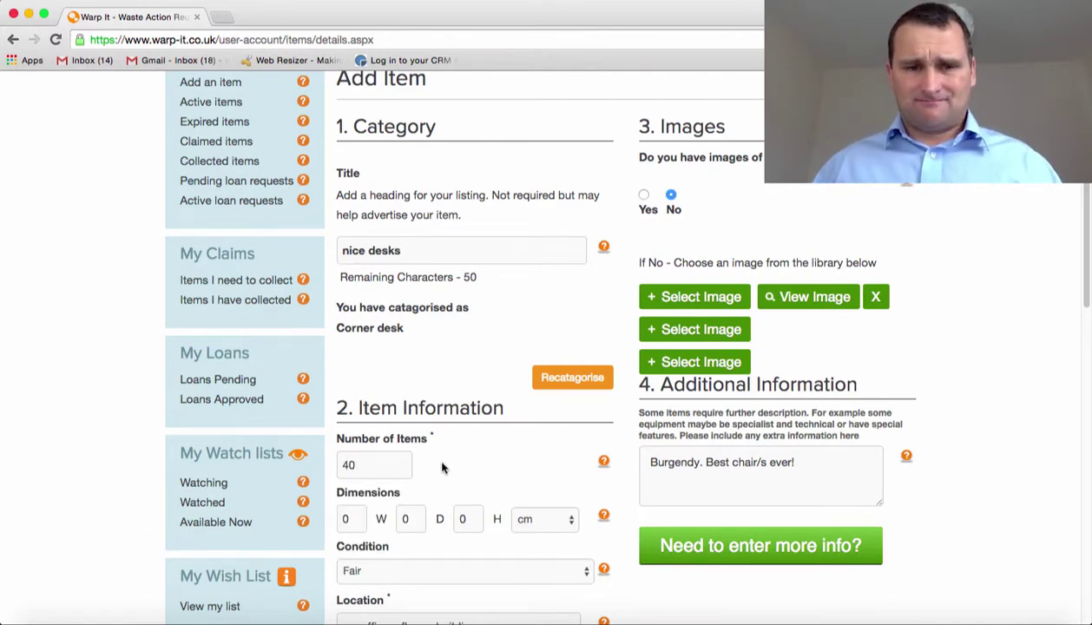
# - Set the width dimension to 160 cm
pyautogui.scroll(-3, 442, 463)
pyautogui.click(349, 388)
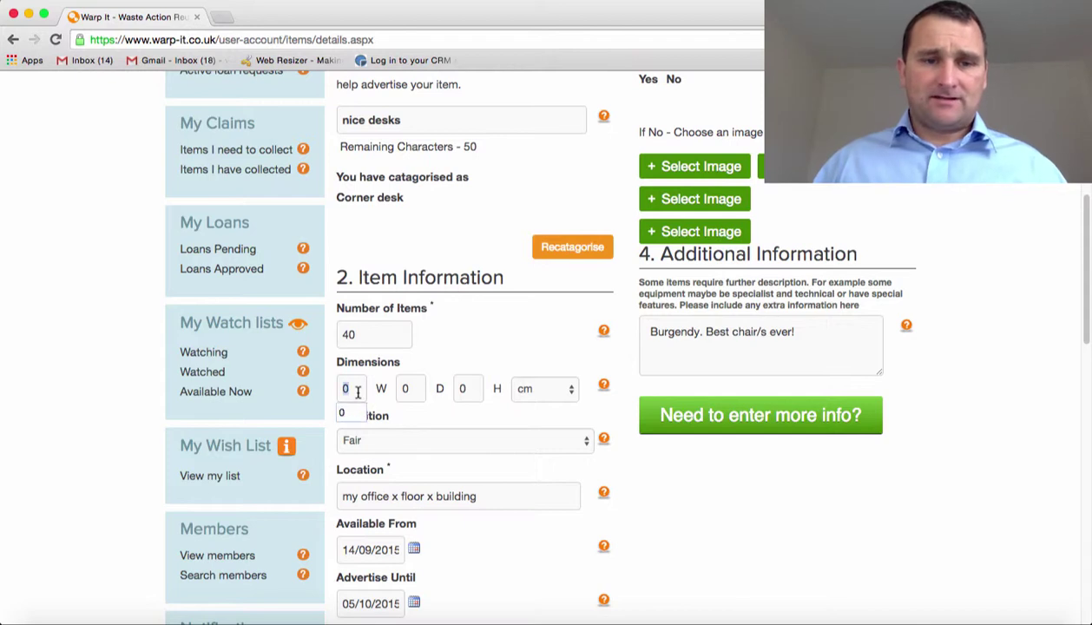
pyautogui.press('BackSpace')
pyautogui.write('160')
pyautogui.click(406, 425)
pyautogui.scroll(-2, 413, 451)
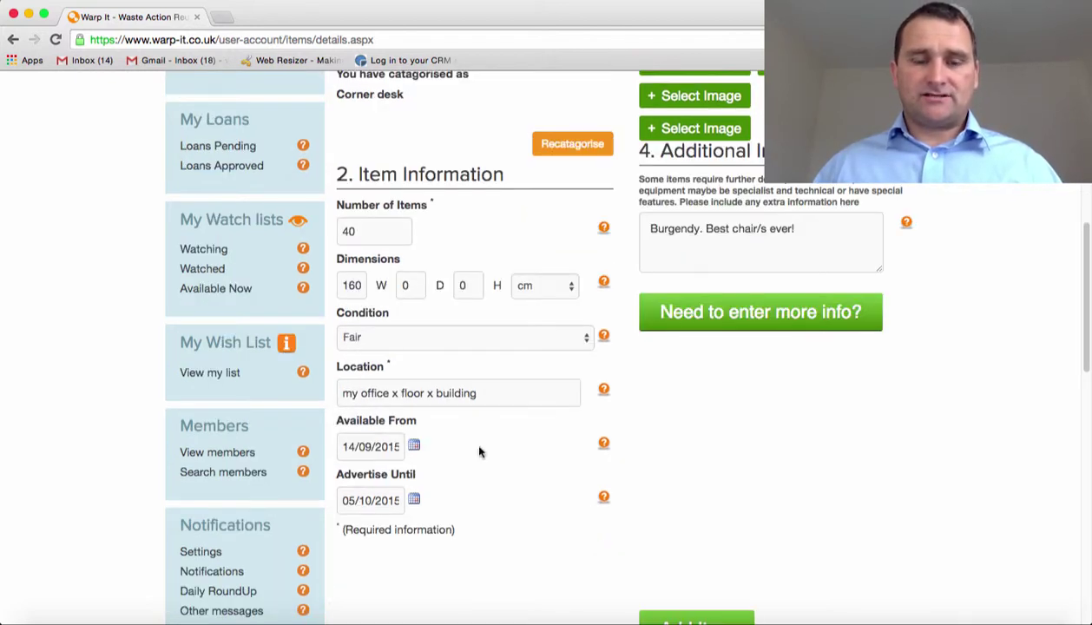
pyautogui.scroll(-1, 480, 449)
pyautogui.scroll(5, 561, 457)
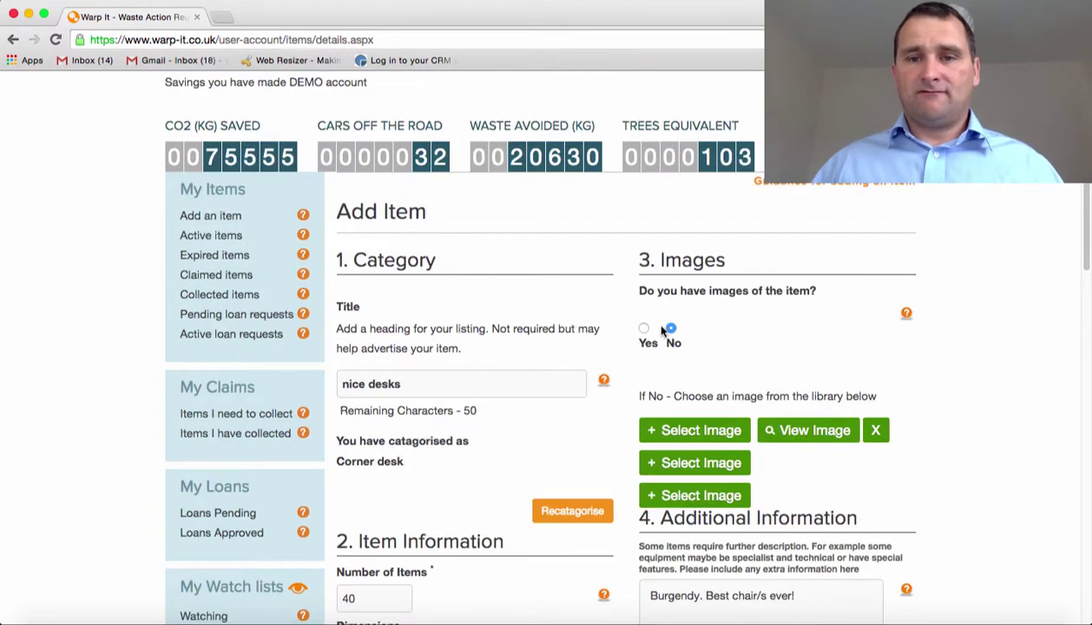
# - Replace the old picture with a corner desk photo from the image library
pyautogui.click(876, 431)
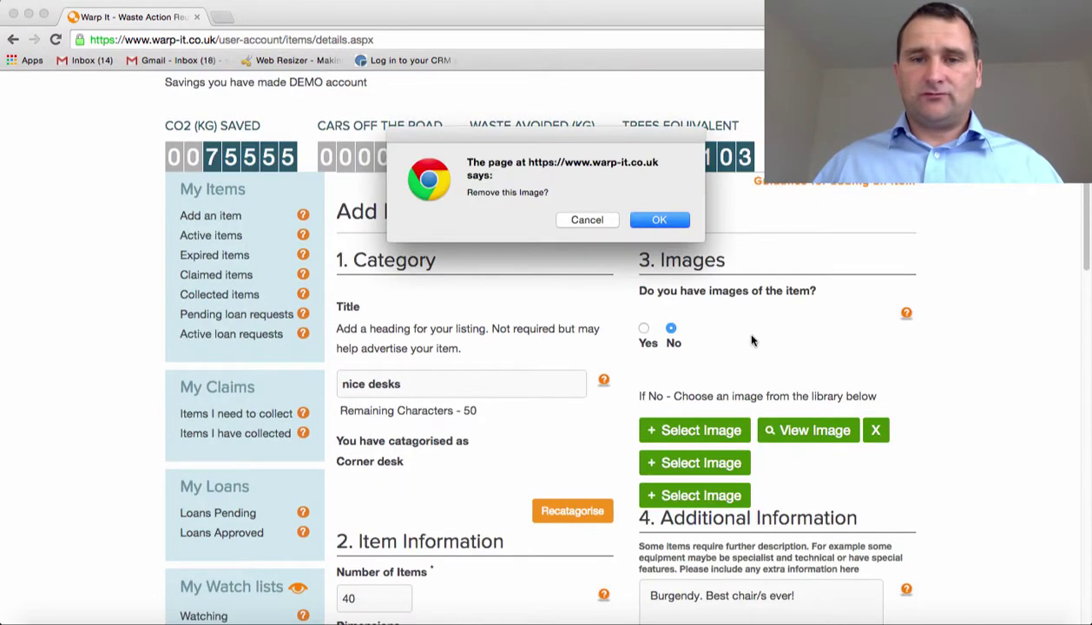
pyautogui.click(659, 224)
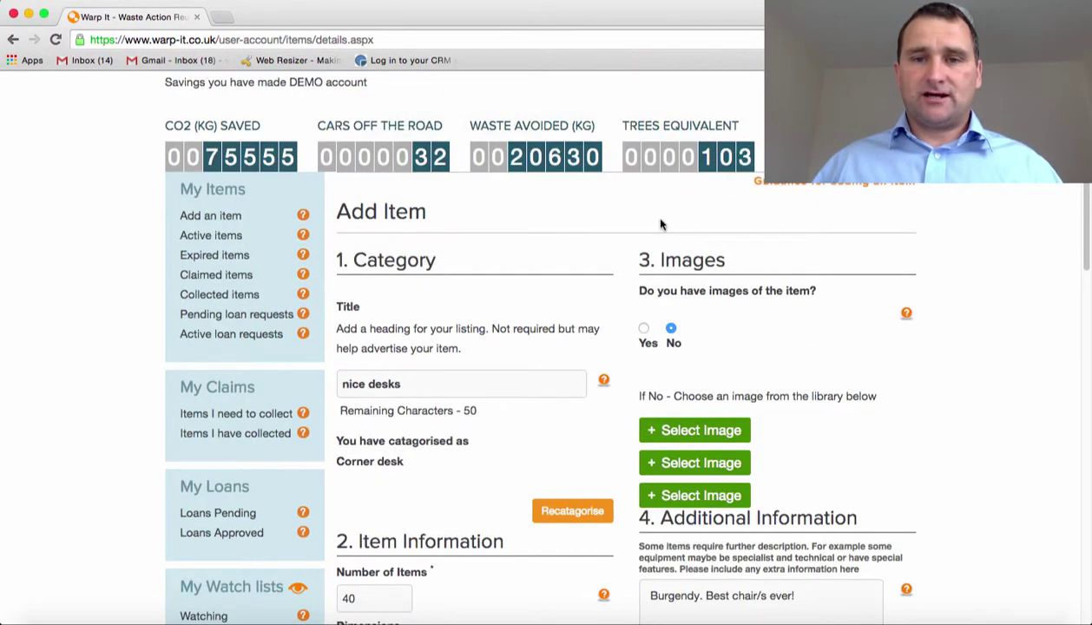
pyautogui.click(669, 431)
pyautogui.click(330, 404)
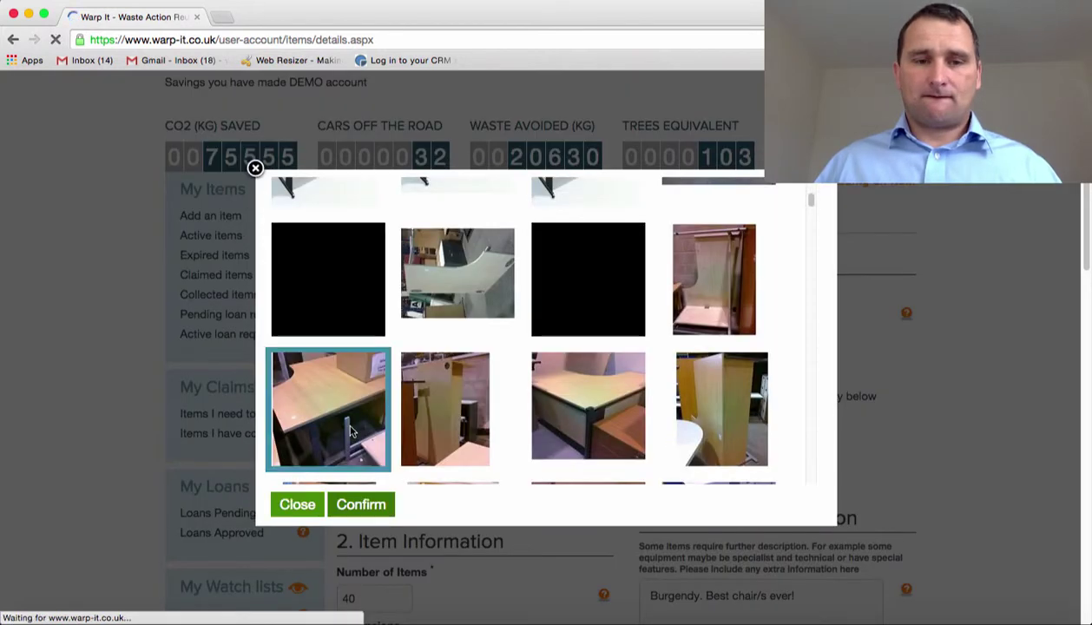
pyautogui.click(362, 502)
# - Overwrite the additional information with 'Radial desks.'
pyautogui.scroll(-5, 777, 372)
pyautogui.moveTo(795, 270); pyautogui.dragTo(640, 272)
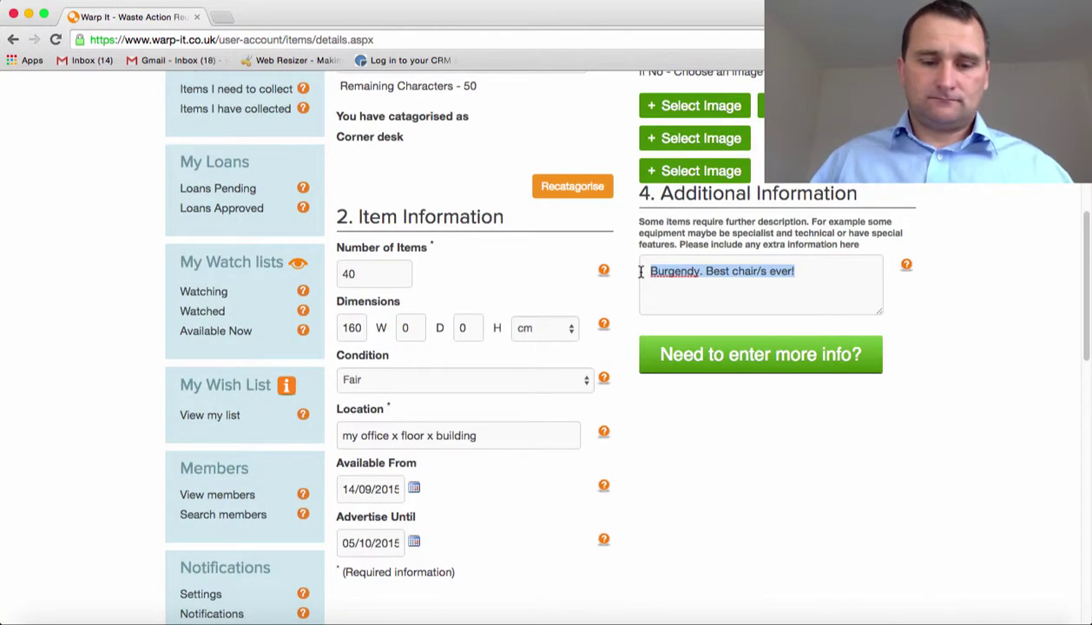
pyautogui.write('Radial desks')
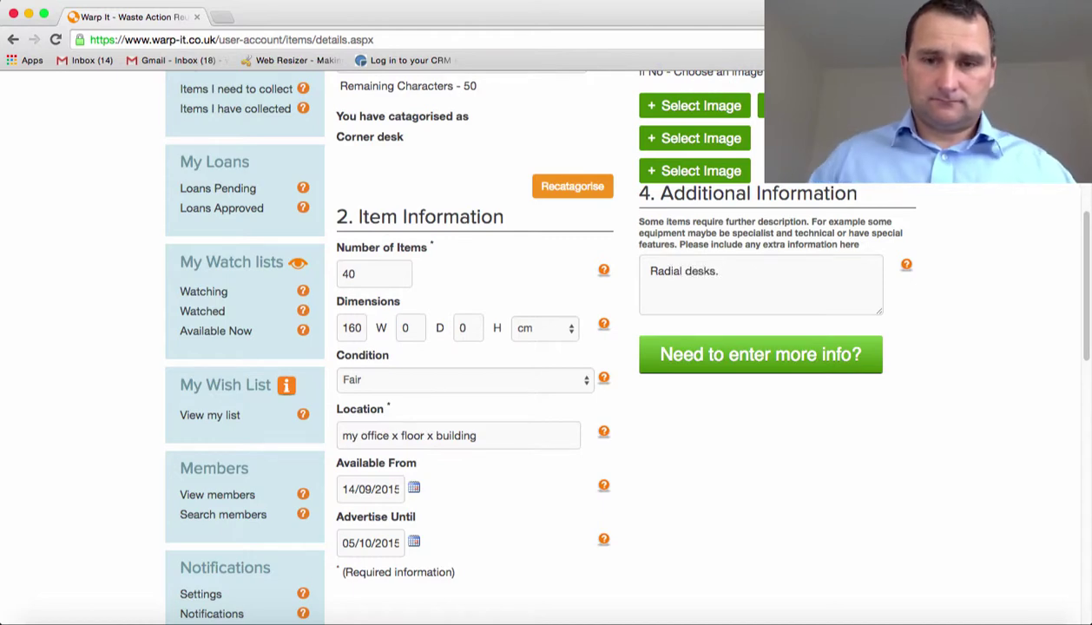
pyautogui.write('.')
pyautogui.scroll(-6, 678, 373)
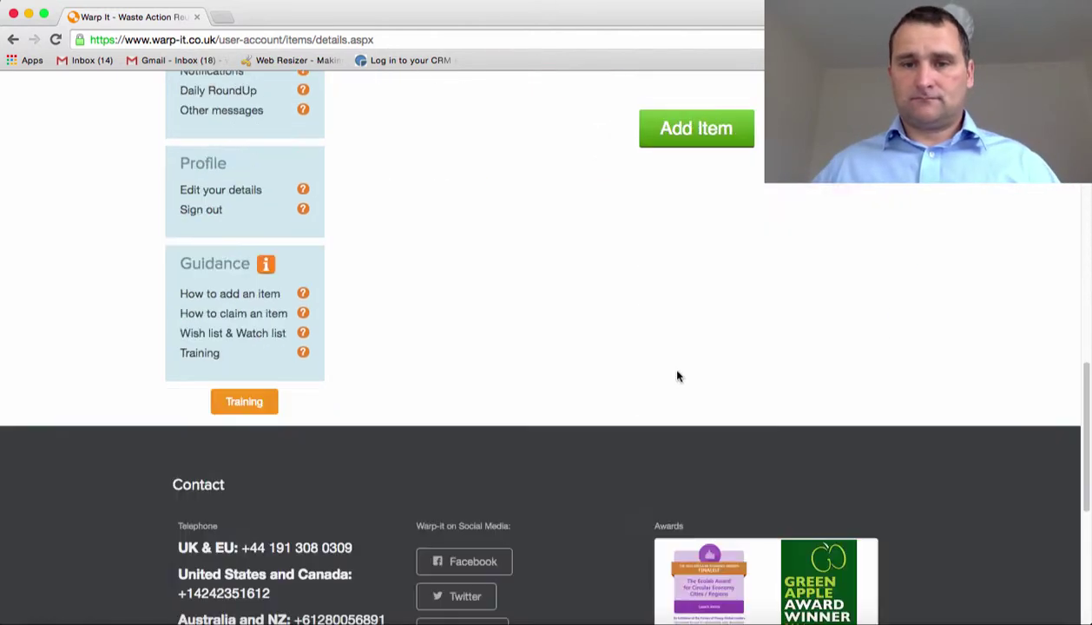
# - Add the nice desks listing and start another copy pre-filled with its details
pyautogui.click(695, 130)
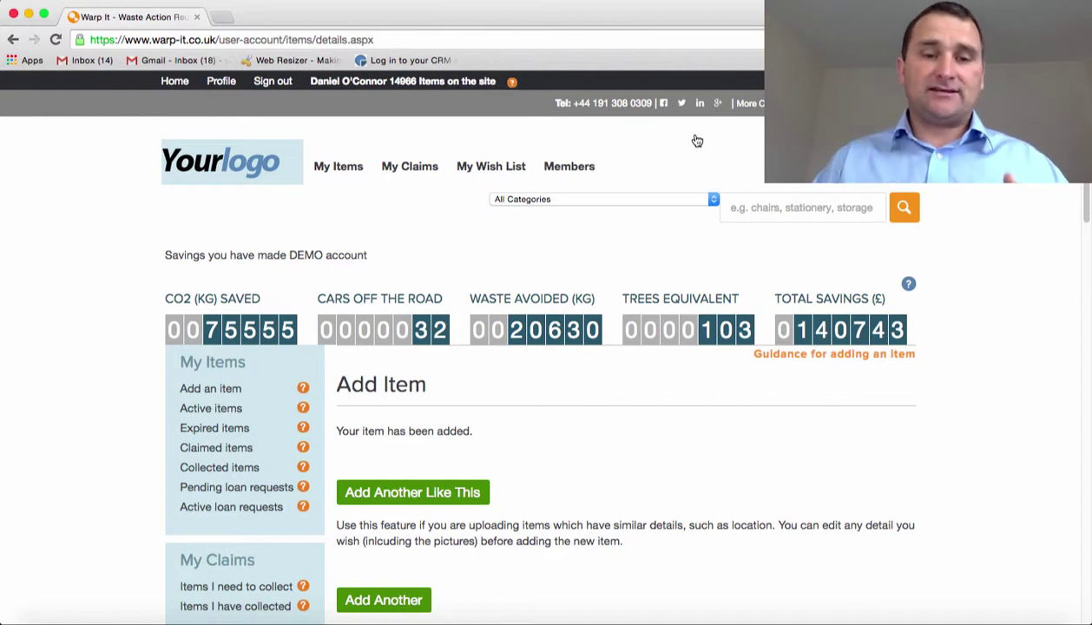
pyautogui.scroll(-3, 696, 140)
pyautogui.scroll(-1, 696, 140)
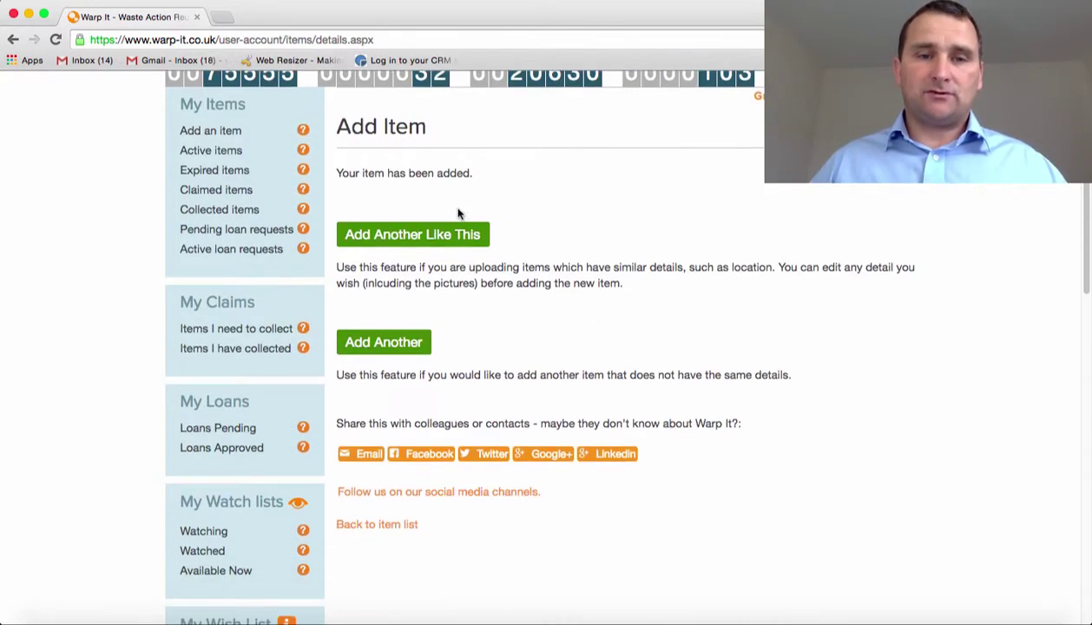
pyautogui.click(420, 241)
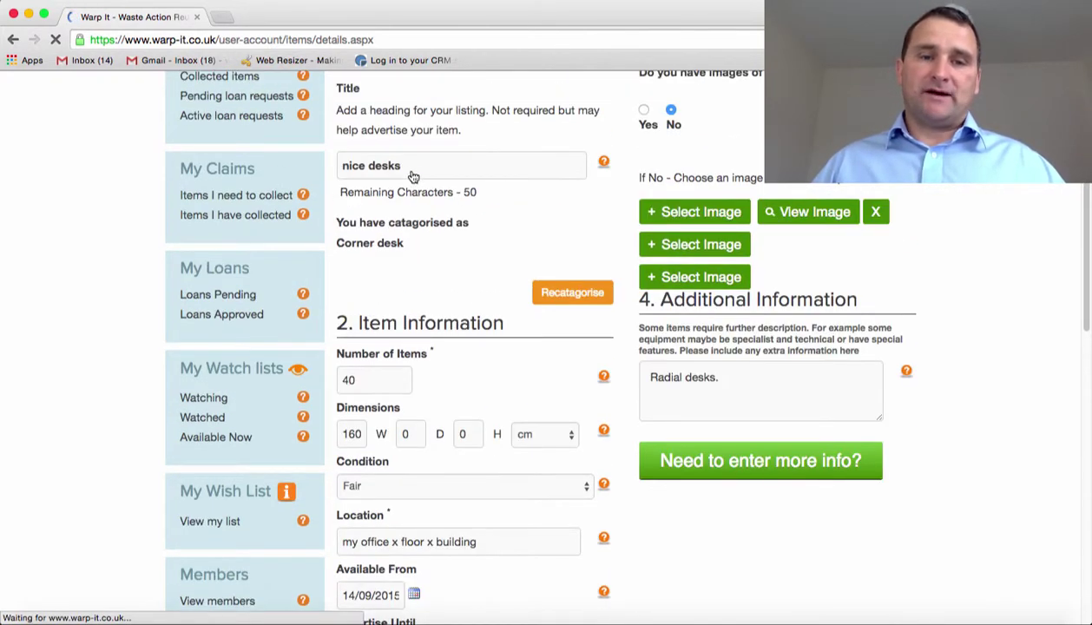
# - Retitle the copied listing 'nice peds'
pyautogui.click(413, 166)
pyautogui.press('BackSpace')
pyautogui.press('BackSpace')
pyautogui.press('BackSpace')
pyautogui.press('BackSpace')
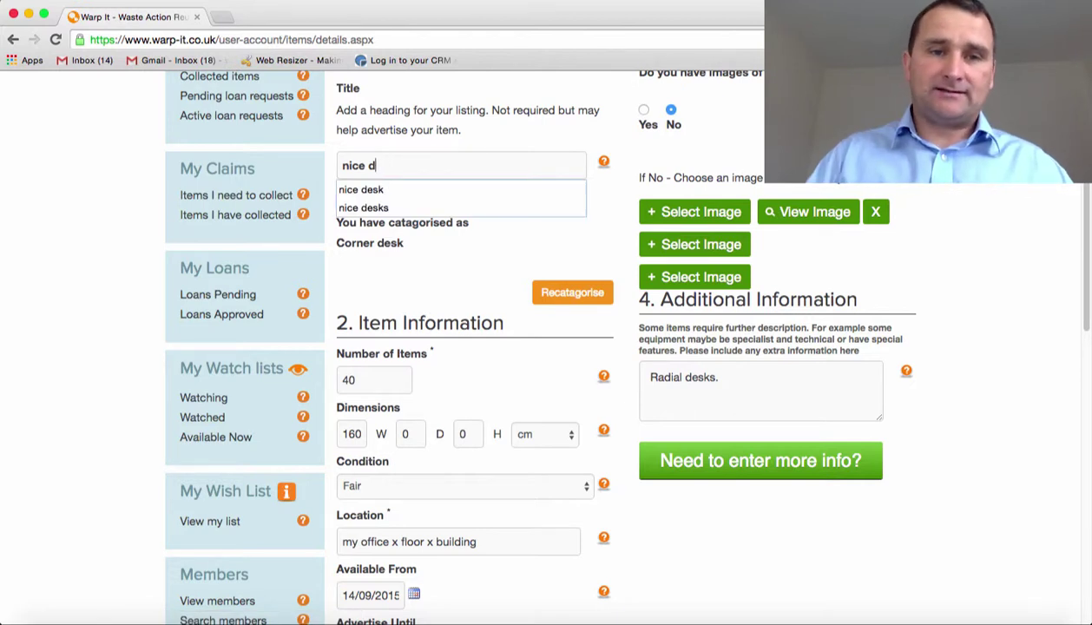
pyautogui.press('BackSpace')
pyautogui.write('peds')
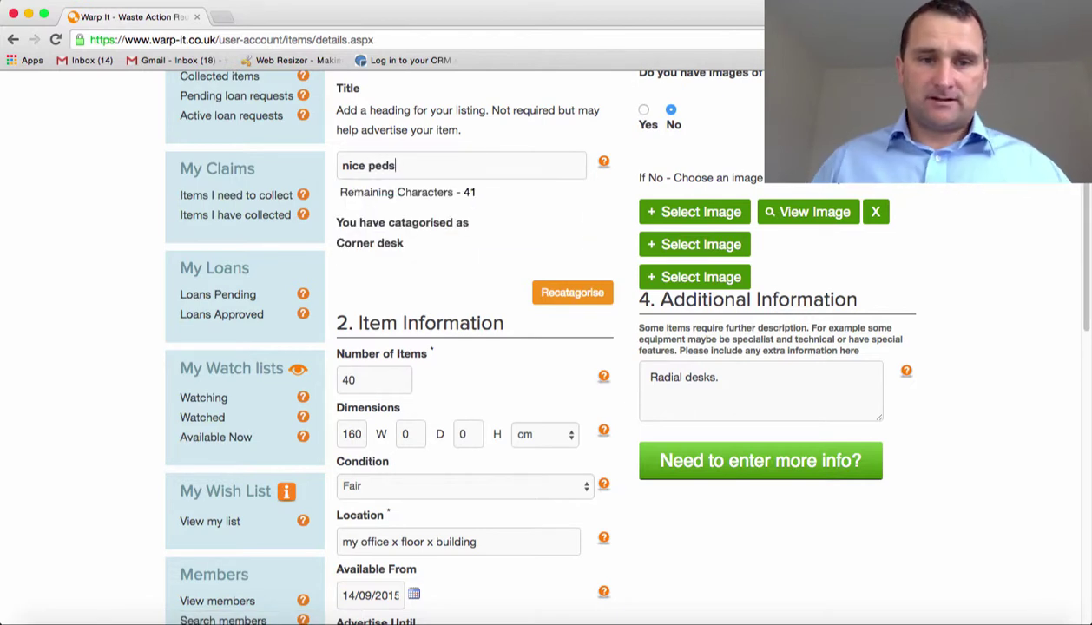
# - Recategorise it as Storage > Pedestals/ desk storage via a 'ped' search
pyautogui.click(571, 293)
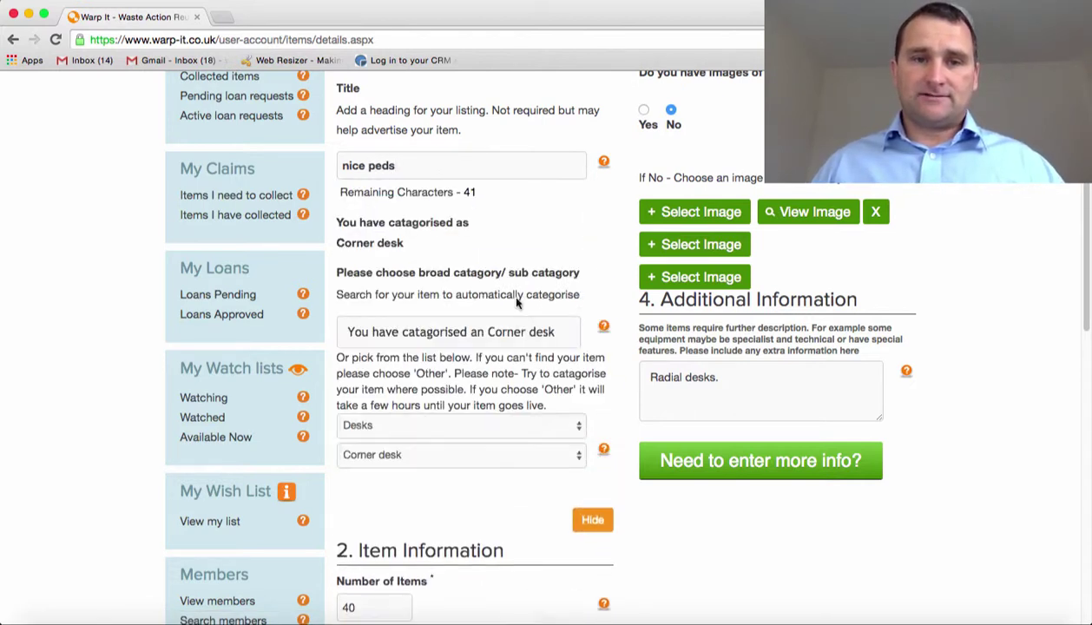
pyautogui.doubleClick(443, 331)
pyautogui.tripleClick(443, 331)
pyautogui.write('ped')
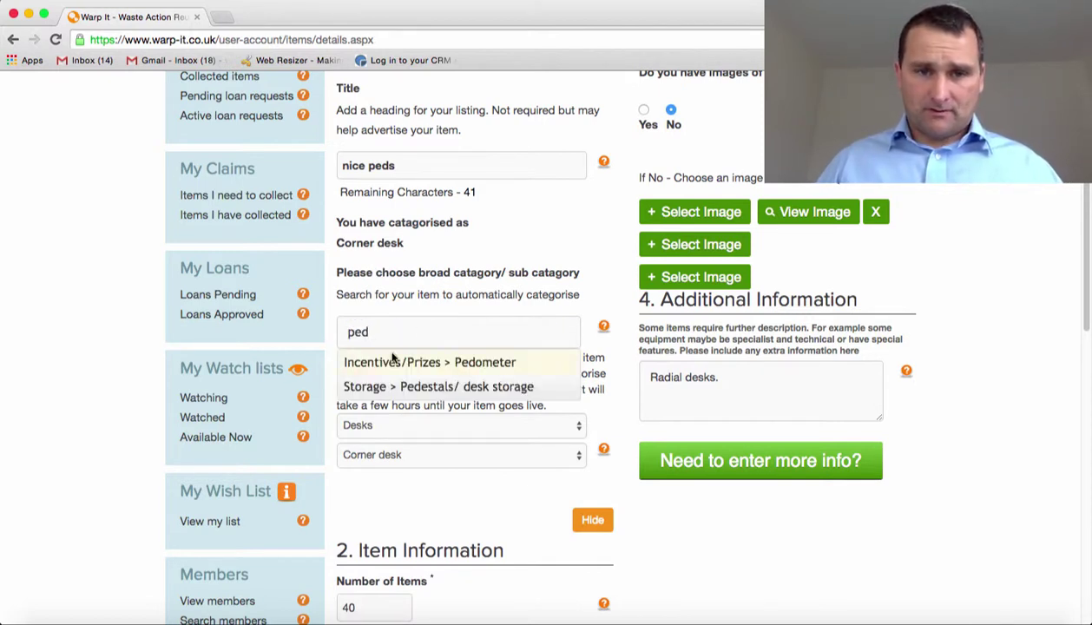
pyautogui.click(410, 386)
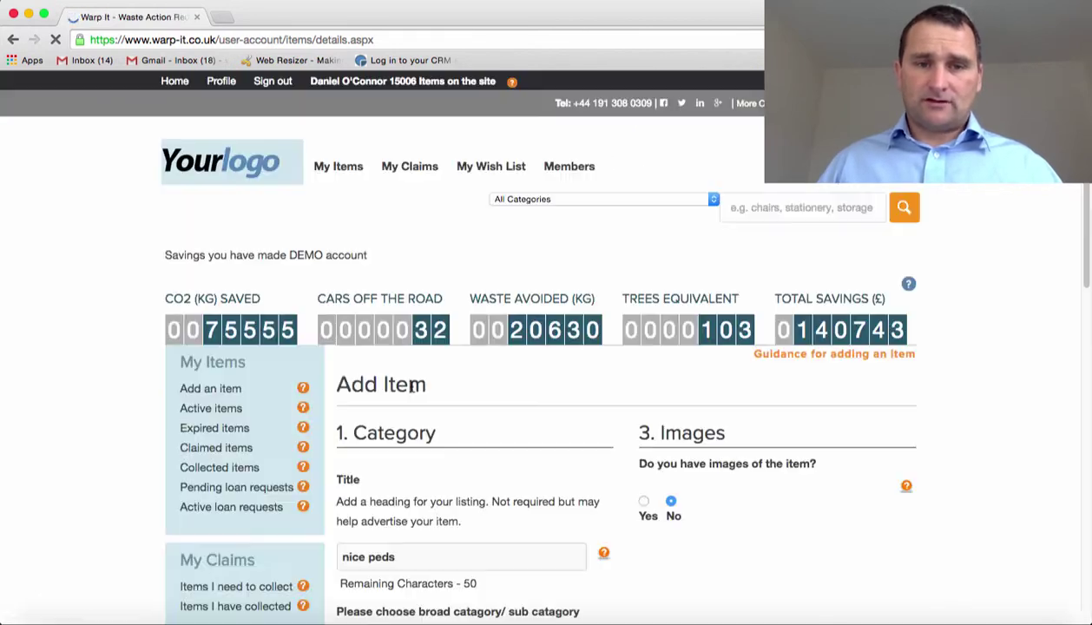
# - Set the dimensions to 40 W, 30 D and 50 H cm
pyautogui.scroll(-5, 412, 388)
pyautogui.scroll(-2, 412, 388)
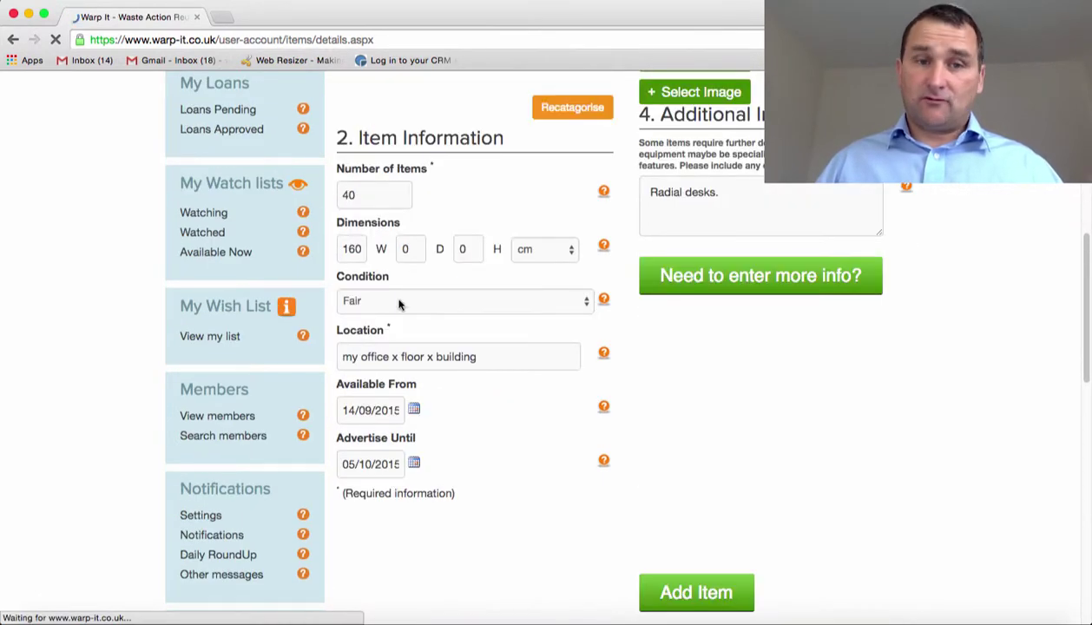
pyautogui.doubleClick(351, 251)
pyautogui.write('40')
pyautogui.press('Tab')
pyautogui.write('30')
pyautogui.press('Tab')
pyautogui.write('50')
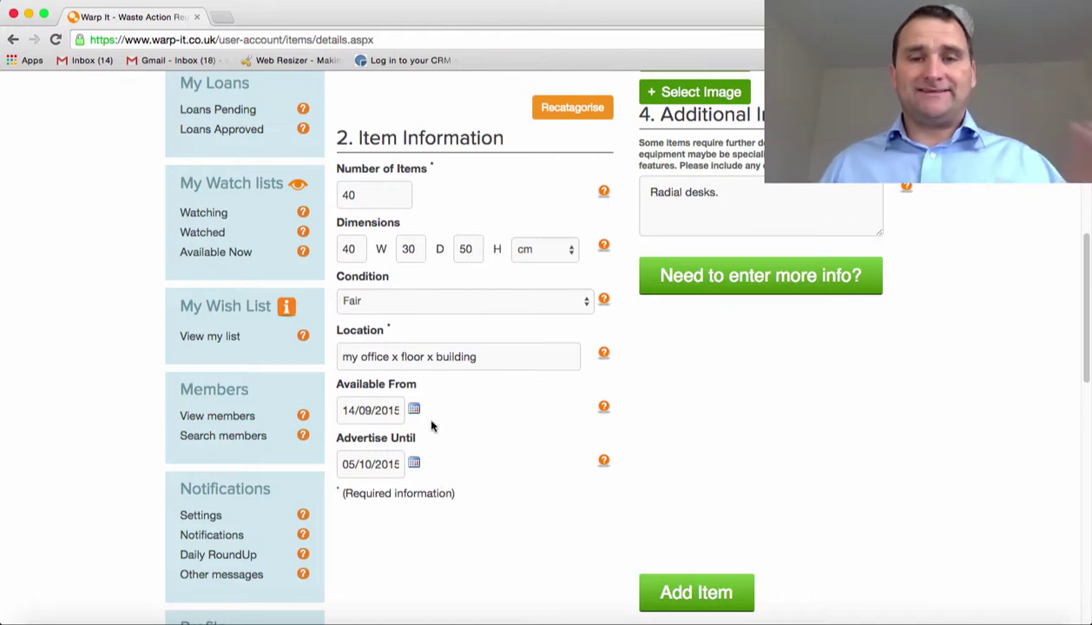
pyautogui.scroll(-1, 431, 426)
pyautogui.scroll(5, 437, 429)
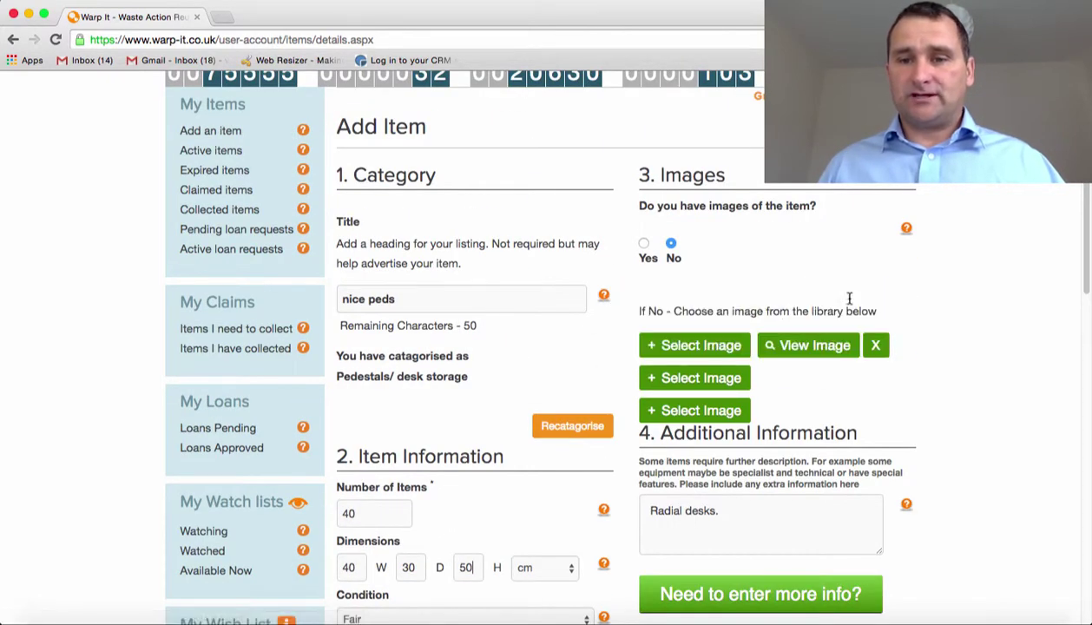
# - Remove the copied desk photo and attach a pedestal cabinet photo from the image library
pyautogui.click(875, 345)
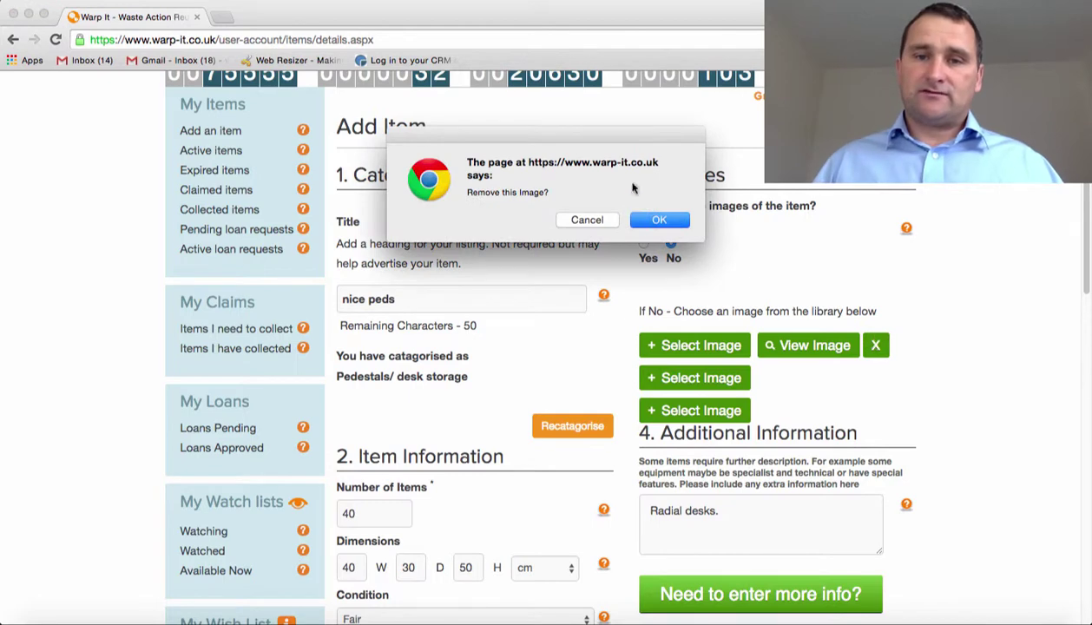
pyautogui.click(659, 219)
pyautogui.click(695, 347)
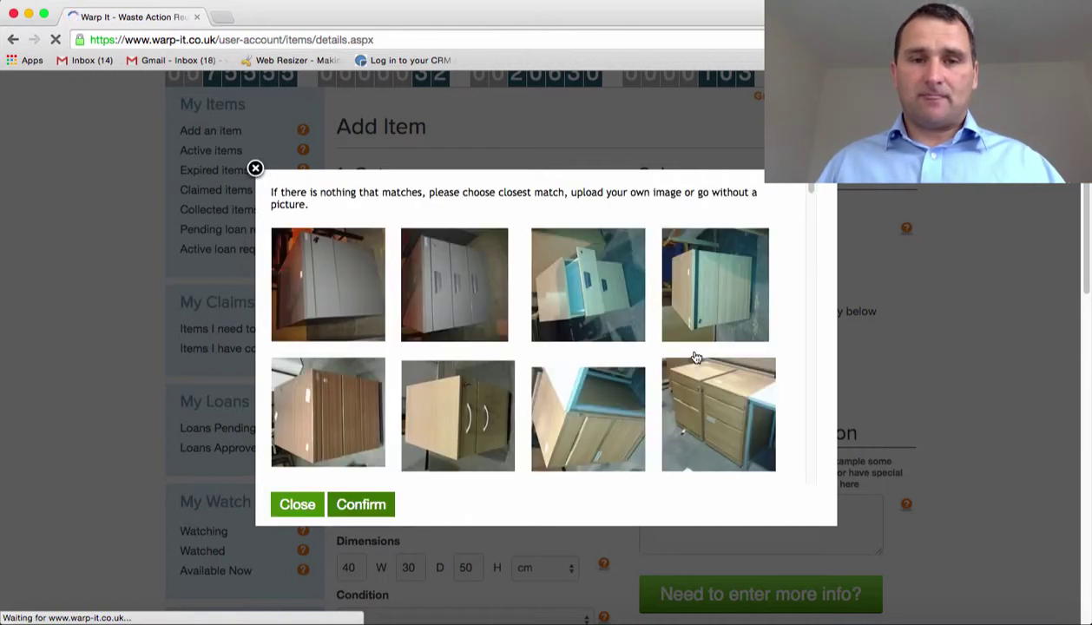
pyautogui.scroll(-3, 694, 357)
pyautogui.click(413, 383)
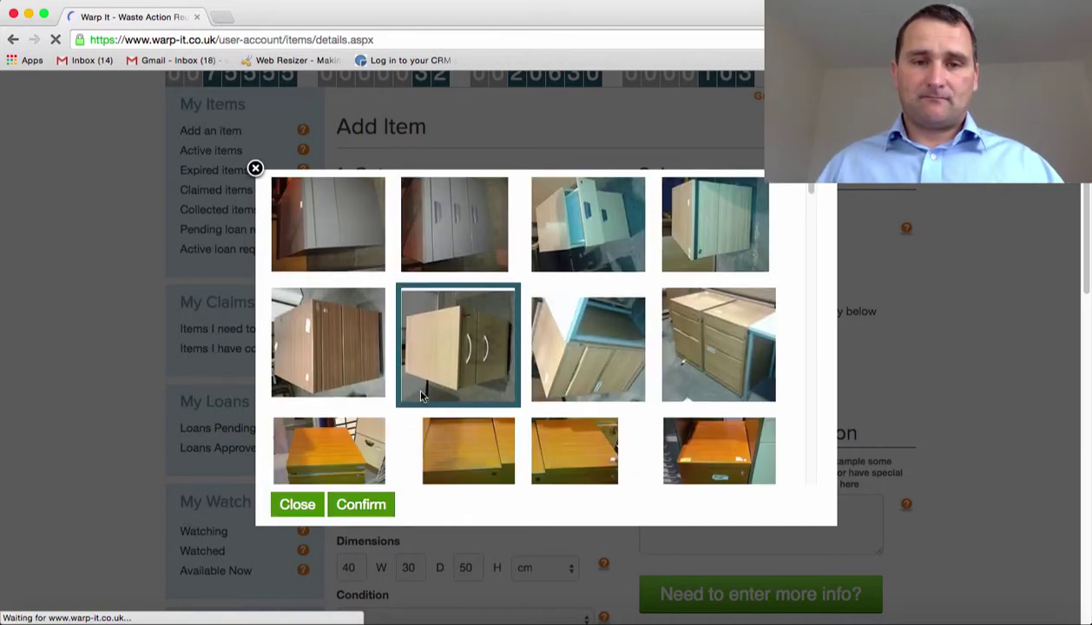
pyautogui.click(375, 505)
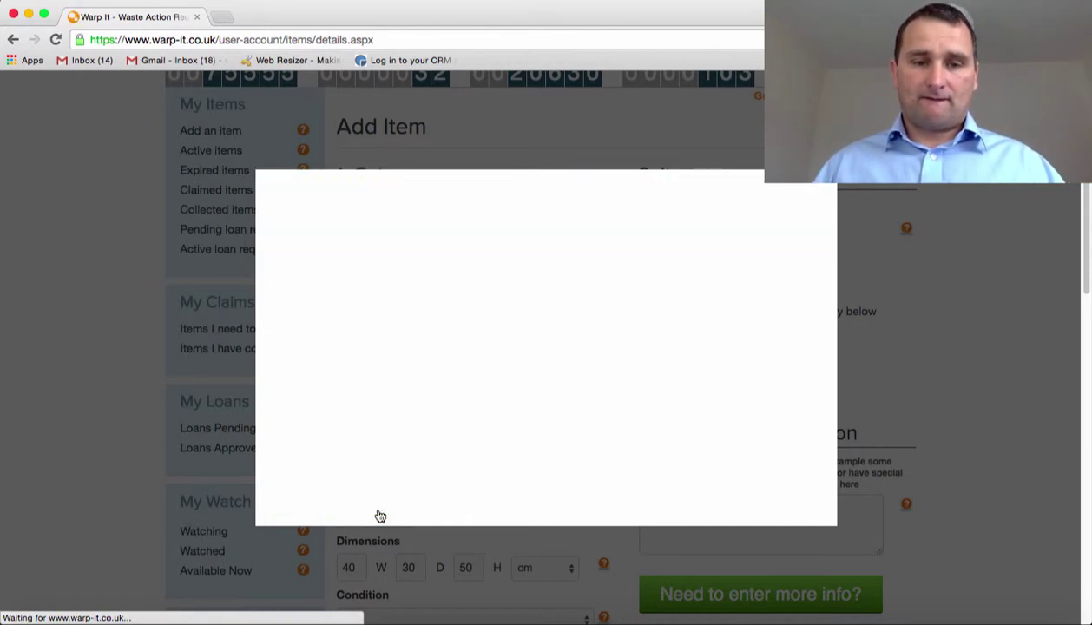
pyautogui.scroll(-5, 839, 421)
# - Submit the nice peds pedestal listing with Add Item
pyautogui.click(697, 579)
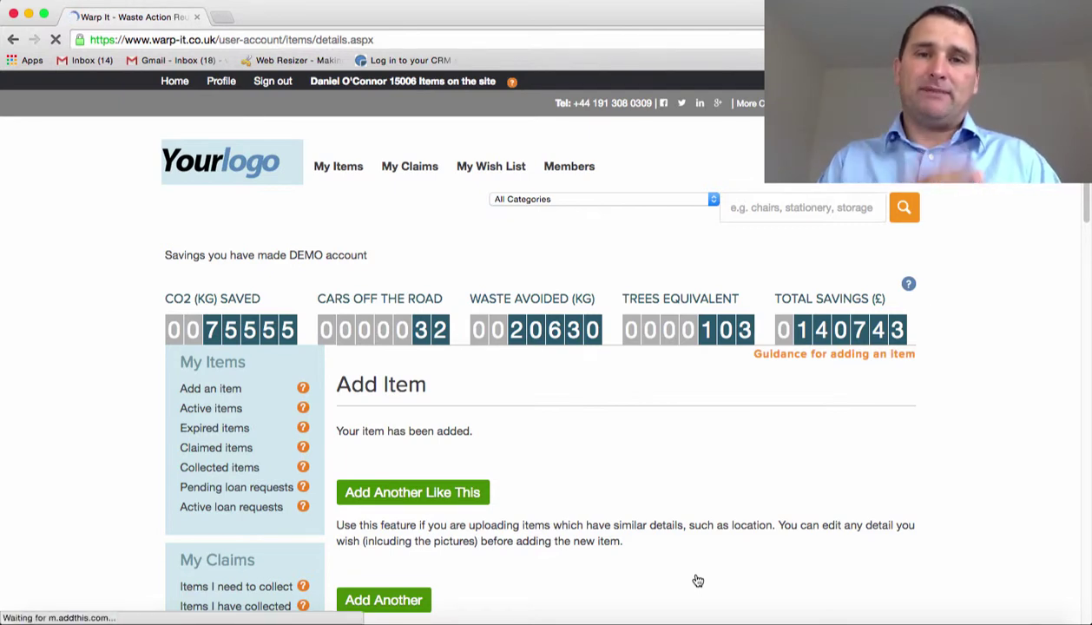
pyautogui.scroll(-4, 697, 580)
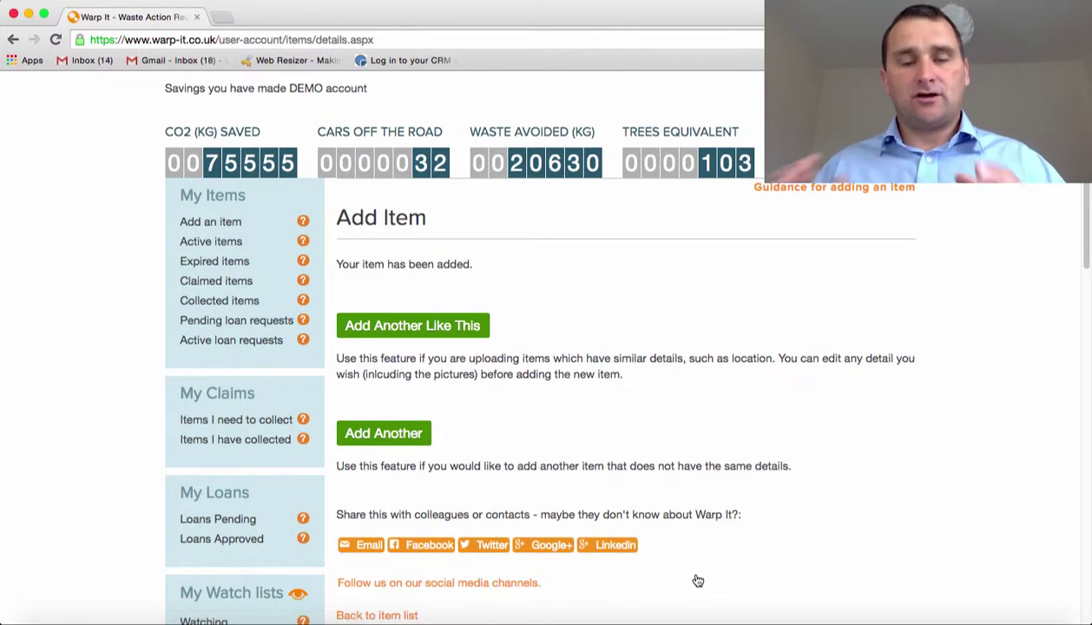